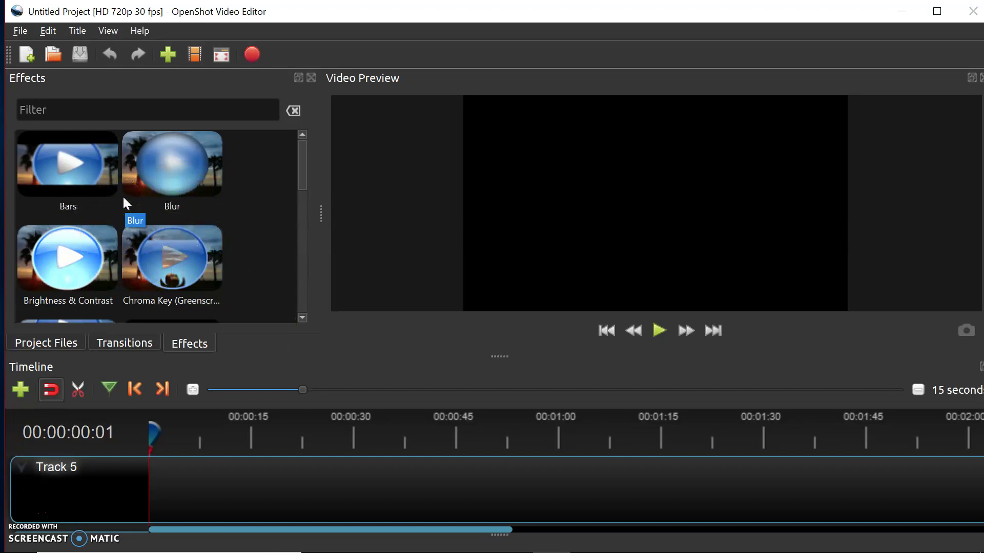
- Browse the Transitions library, then return to the empty Project Files list
click(122, 348)
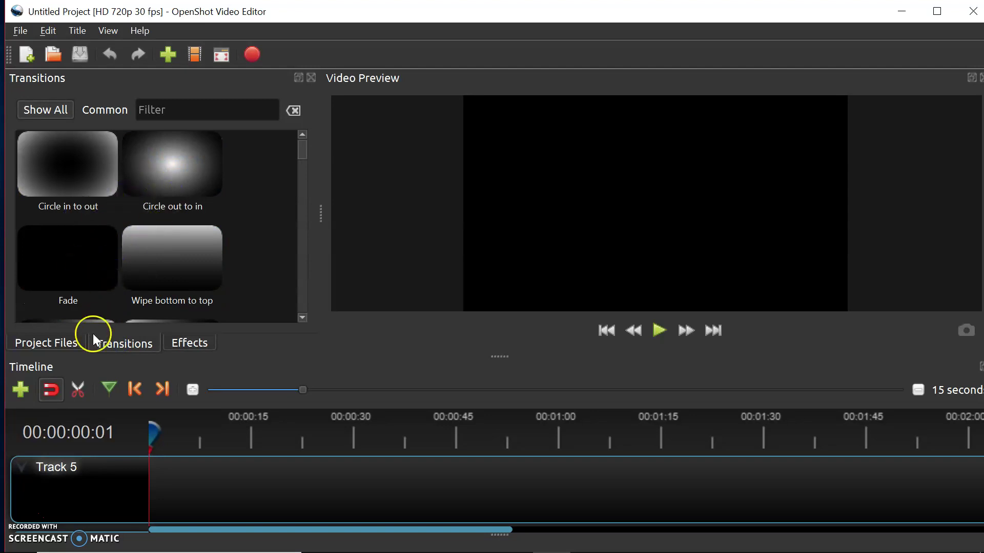
click(49, 341)
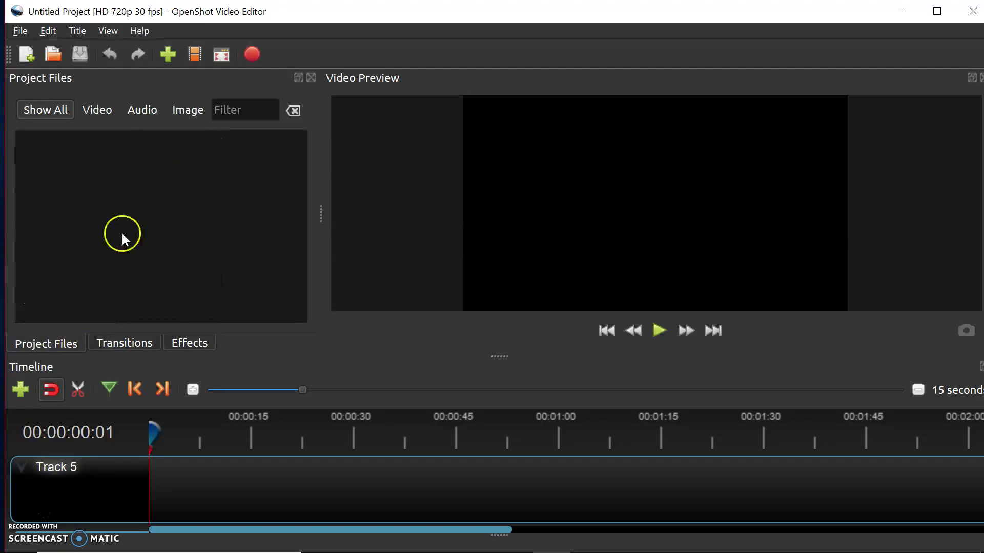
- Import the webcam recording 20190411_120239.mp4 from the SDXC (D:) drive
right_click(136, 204)
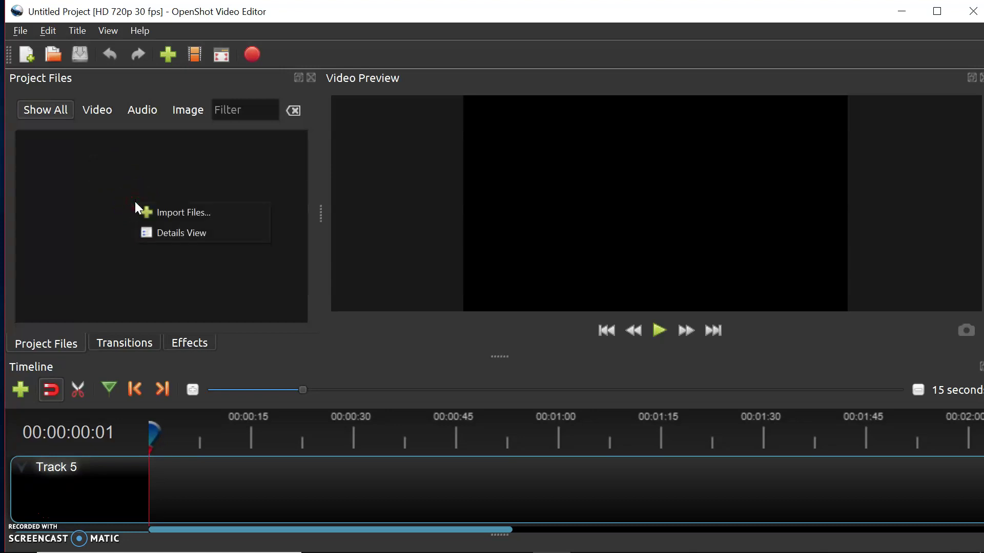
click(165, 210)
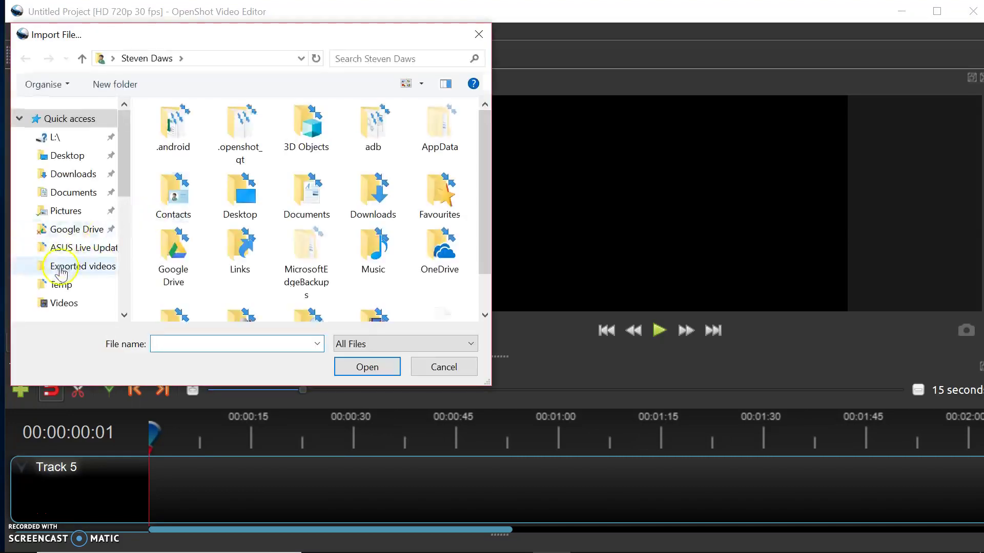
scroll(51, 266, down, 3)
scroll(64, 196, down, 3)
click(59, 260)
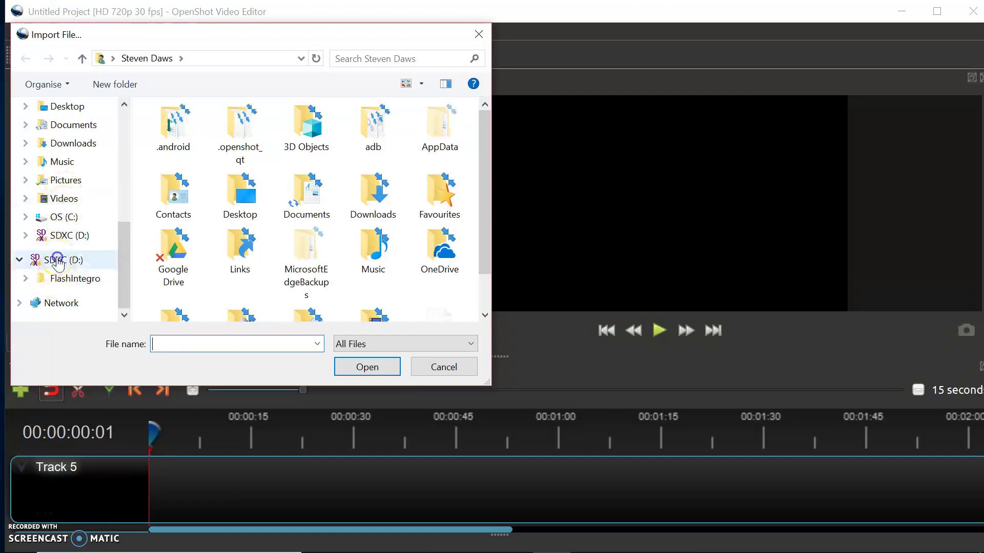
double_click(183, 149)
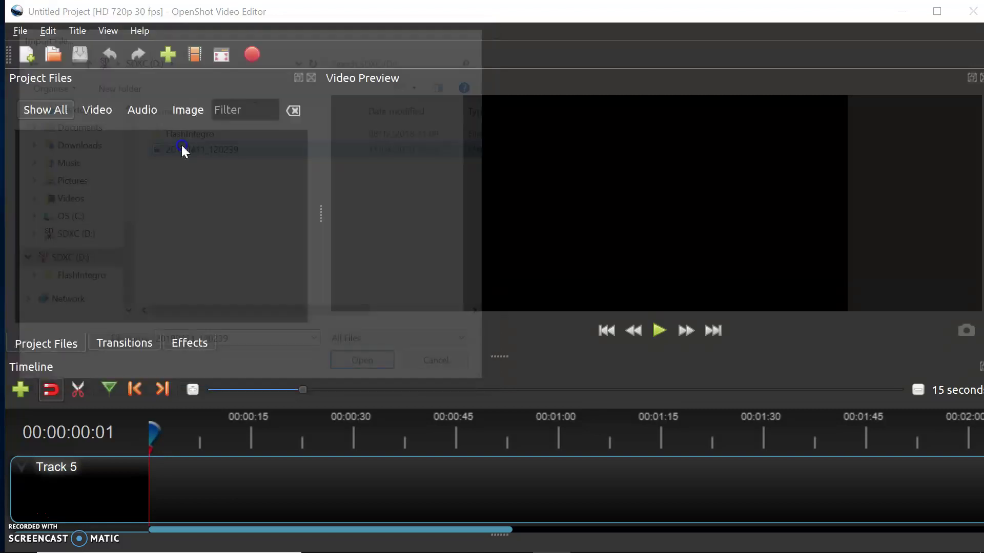
- Import the file 'video' from the Downloads folder
right_click(134, 241)
click(165, 251)
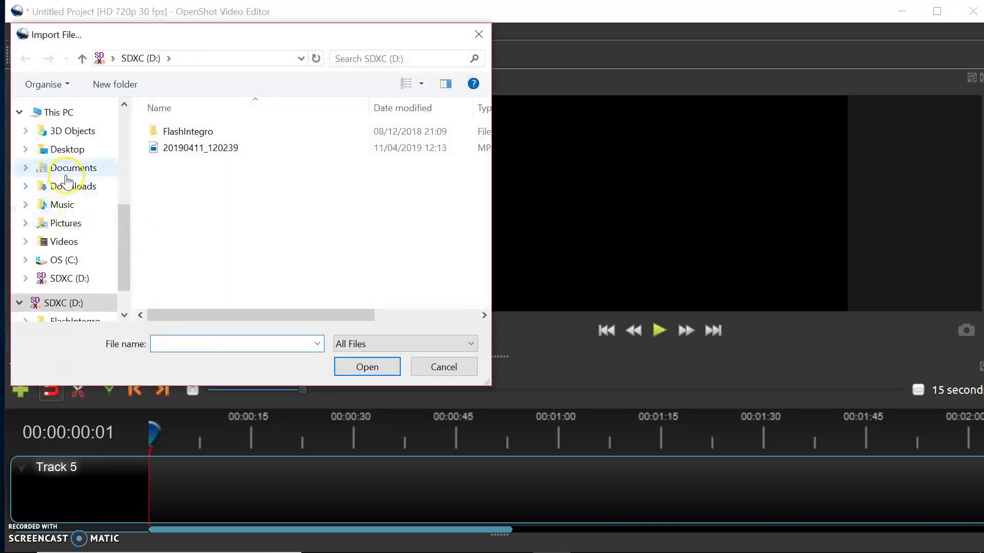
click(66, 186)
scroll(174, 243, down, 5)
scroll(172, 239, down, 15)
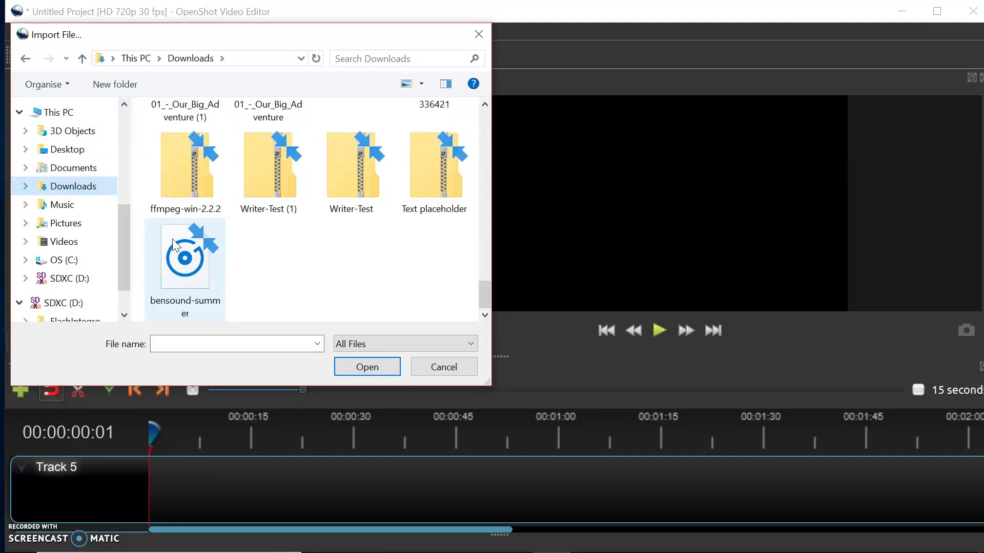
scroll(172, 238, up, 6)
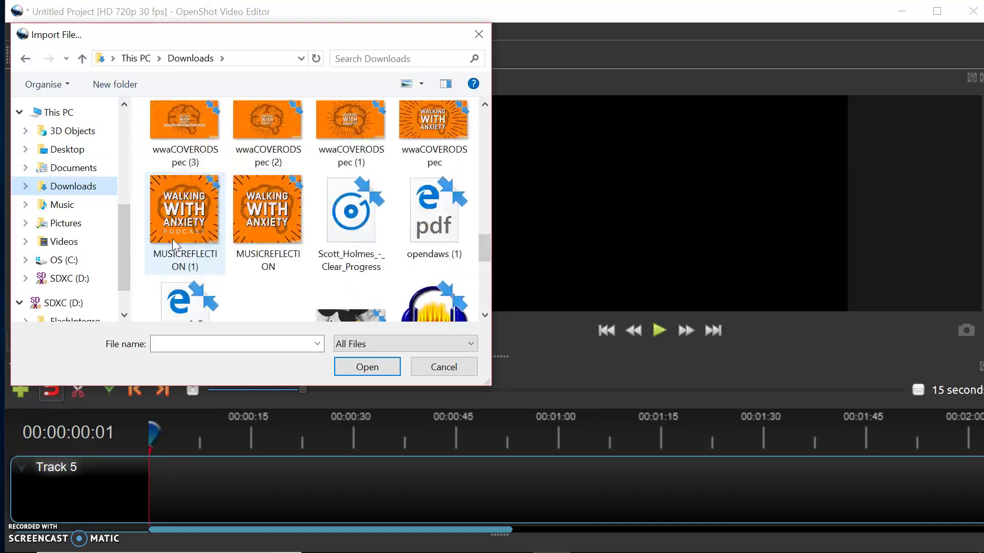
scroll(174, 243, up, 3)
click(352, 246)
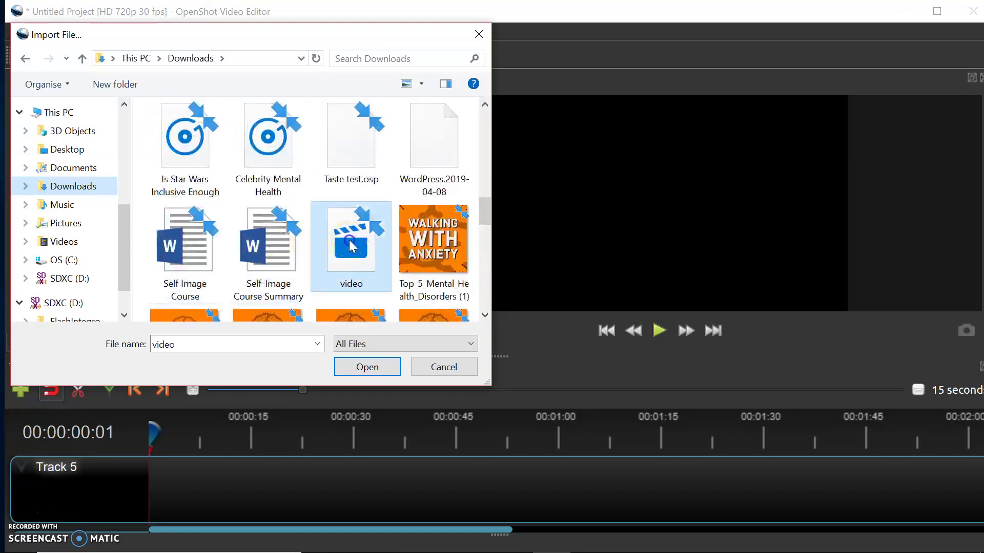
double_click(351, 246)
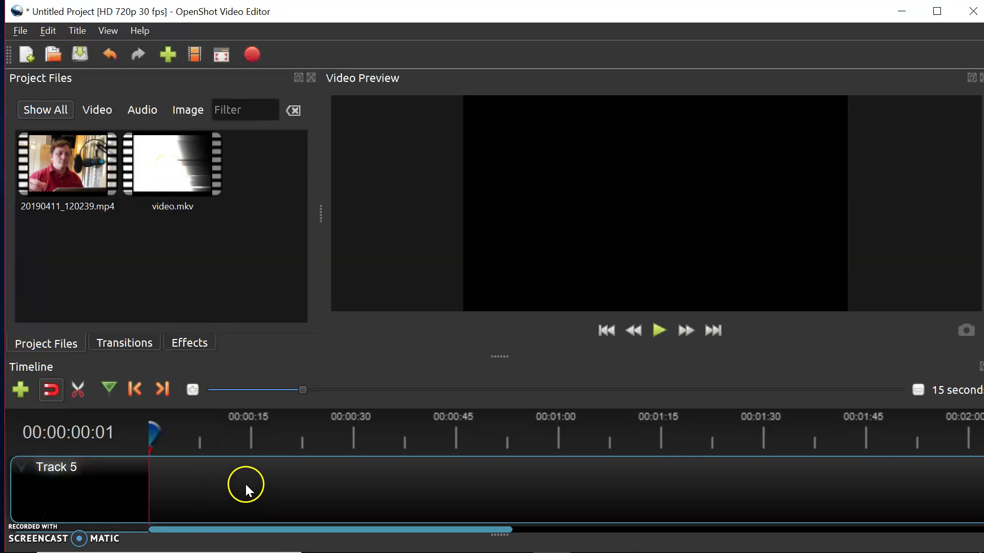
- Place video.mkv at the start of Track 5 and play the title animation
scroll(243, 486, down, 5)
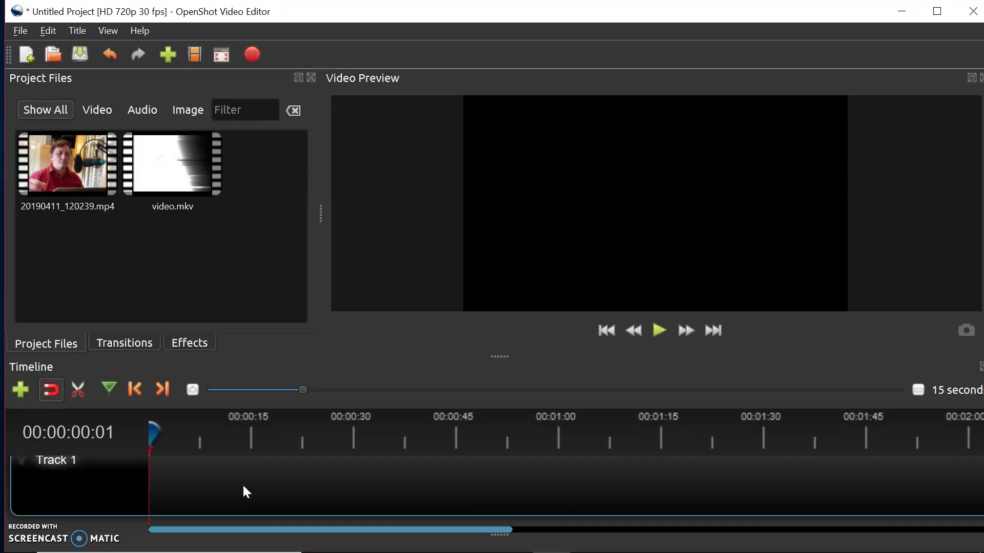
scroll(247, 491, up, 1)
scroll(247, 492, up, 3)
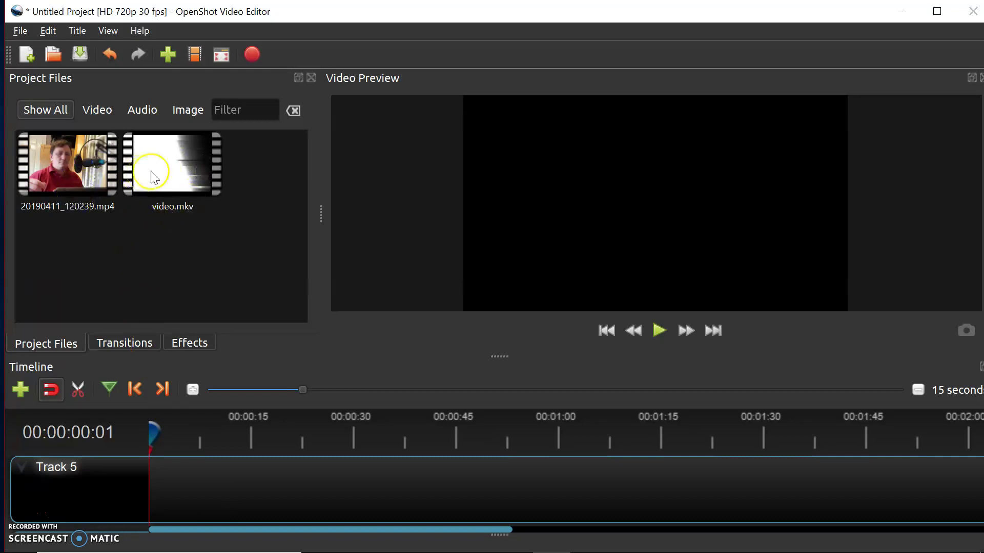
drag(167, 171, 199, 493)
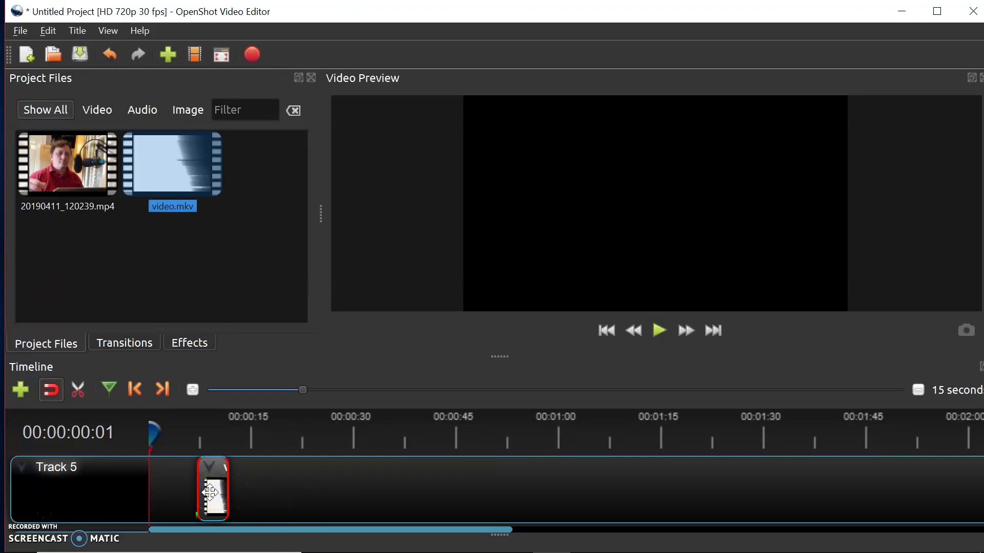
drag(210, 493, 162, 493)
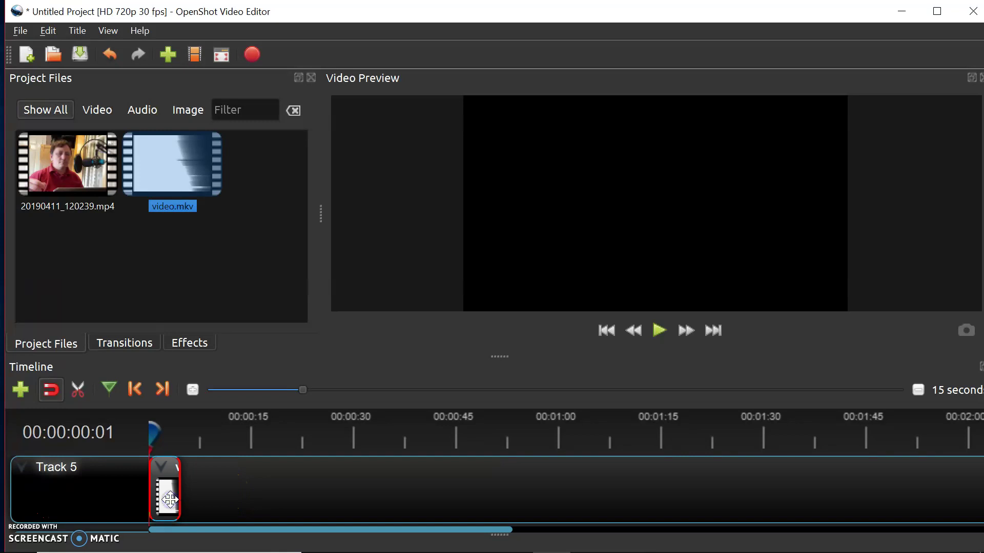
click(660, 333)
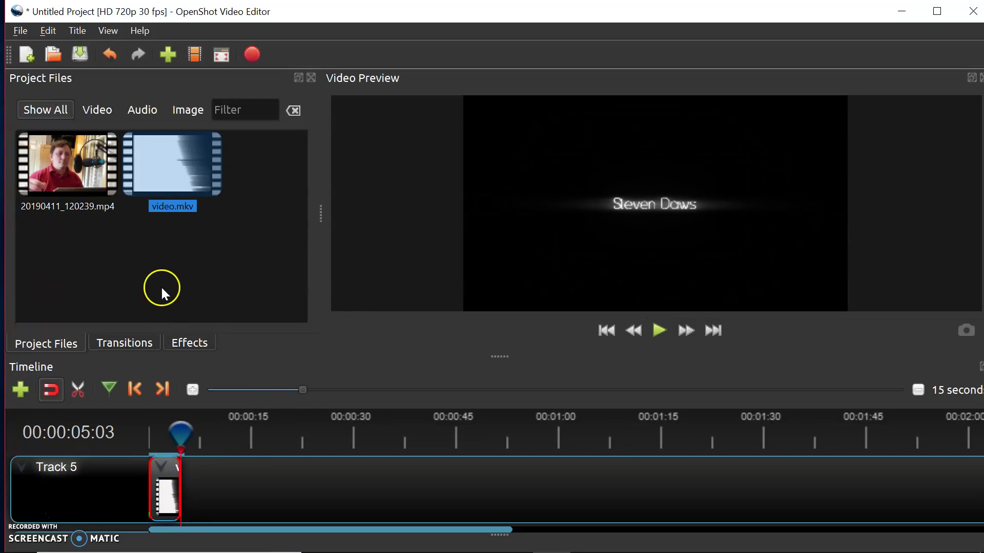
- Add 20190411_120239.mp4 to Track 5 after the title and play the junction
drag(63, 162, 237, 503)
drag(356, 500, 304, 496)
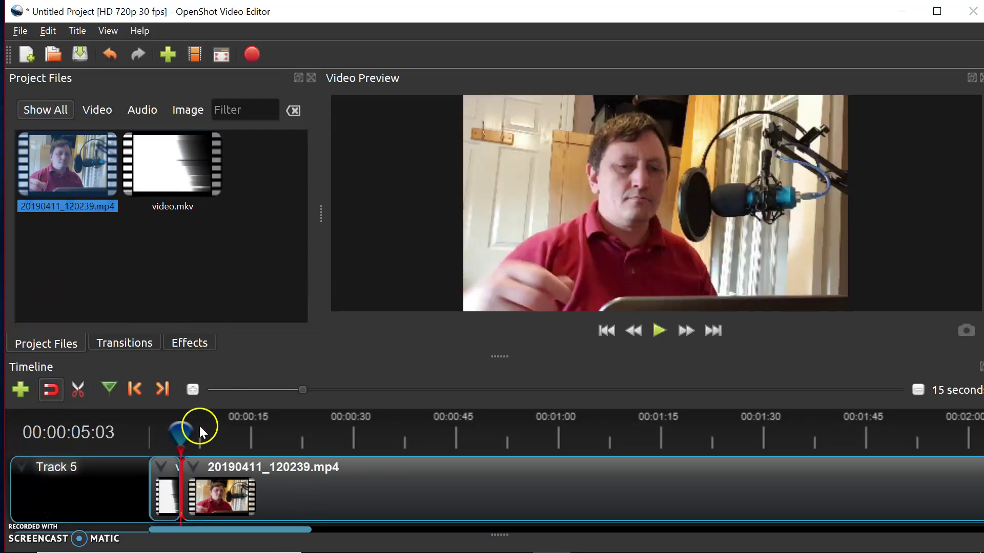
drag(179, 434, 172, 434)
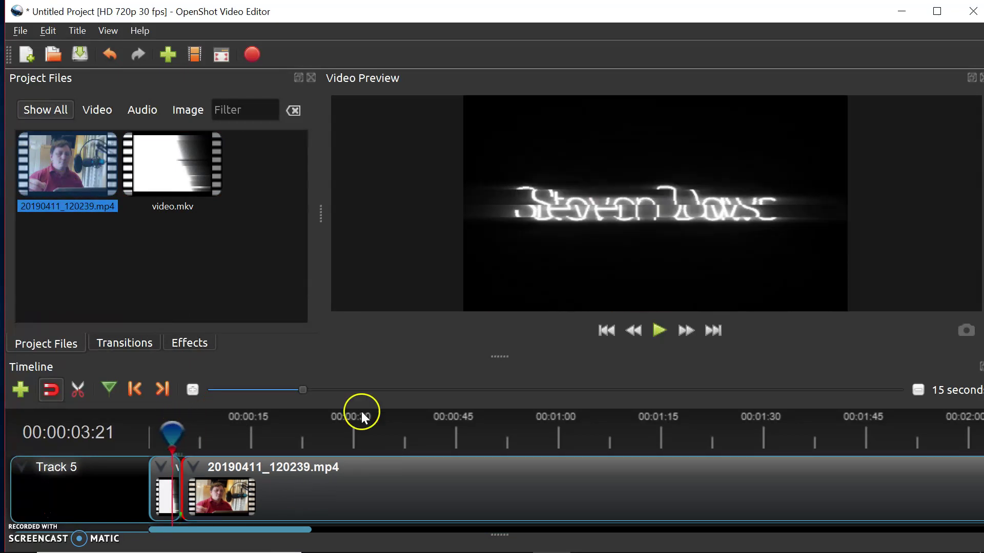
click(660, 330)
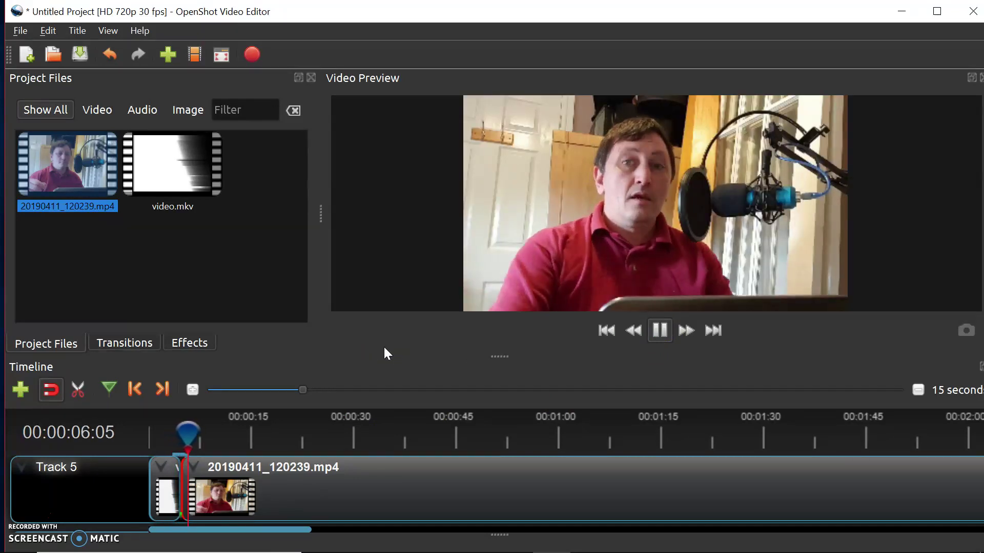
click(658, 331)
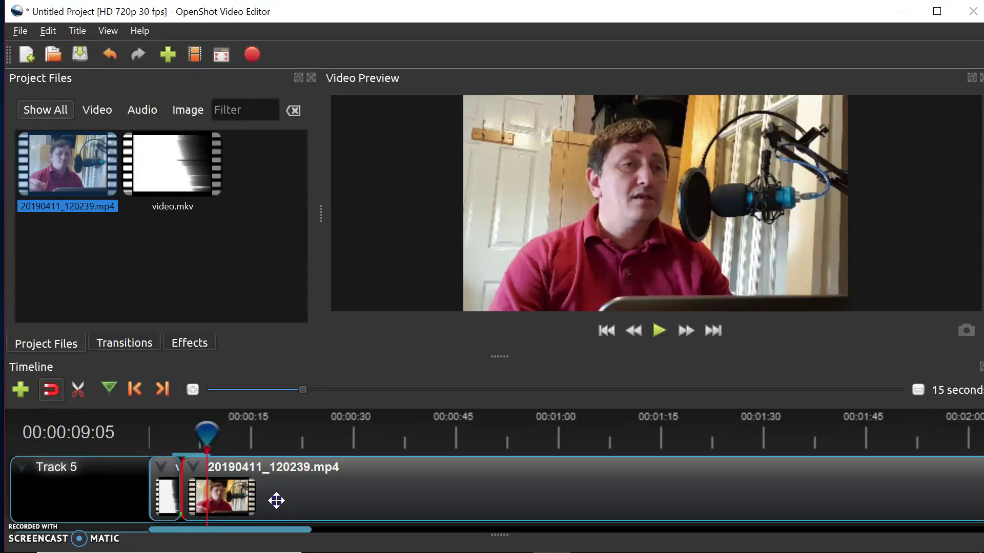
- Reposition the webcam clip so it sits flush against the title clip
drag(276, 501, 413, 499)
drag(322, 487, 261, 492)
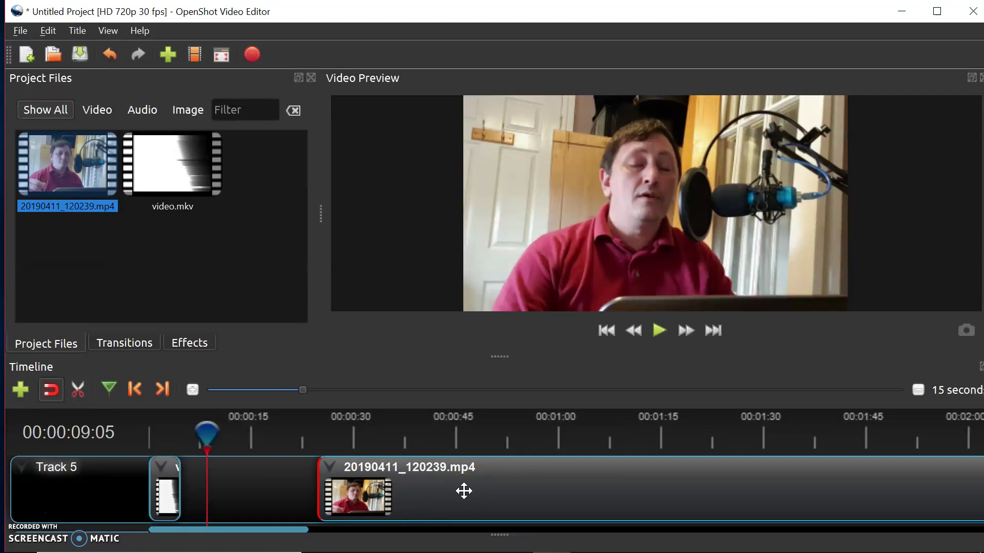
drag(450, 492, 314, 482)
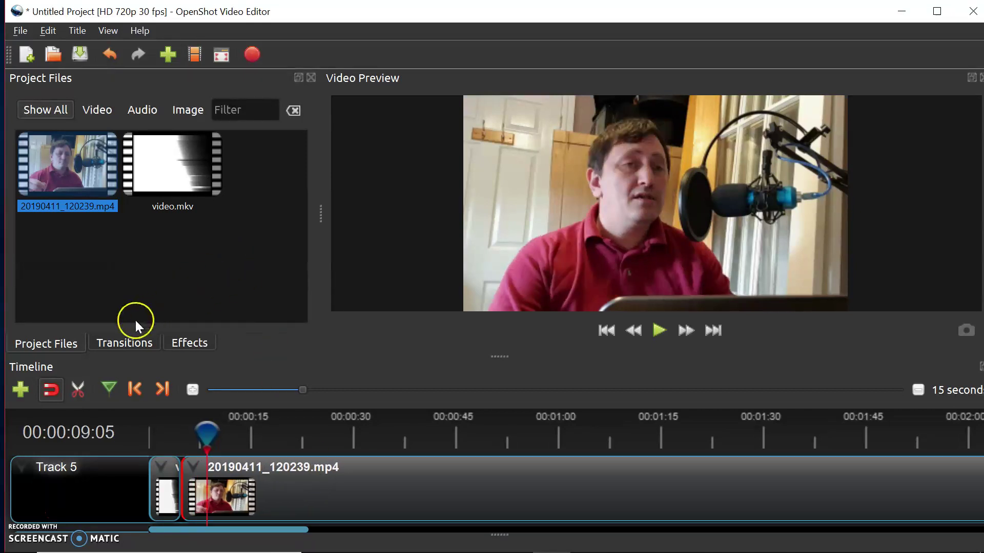
click(127, 342)
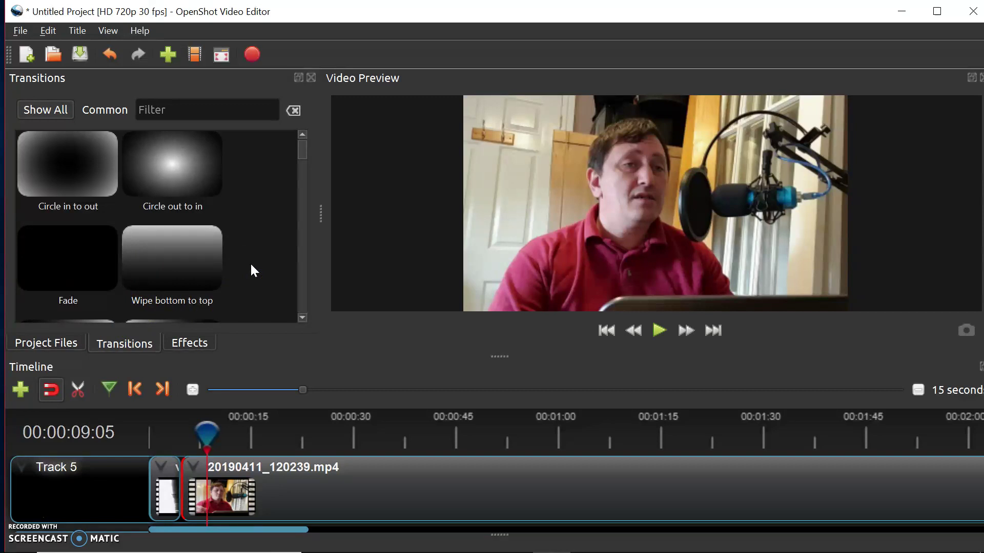
- Place the Barr ripple 10 transition across the title–webcam junction on Track 5
scroll(158, 229, down, 6)
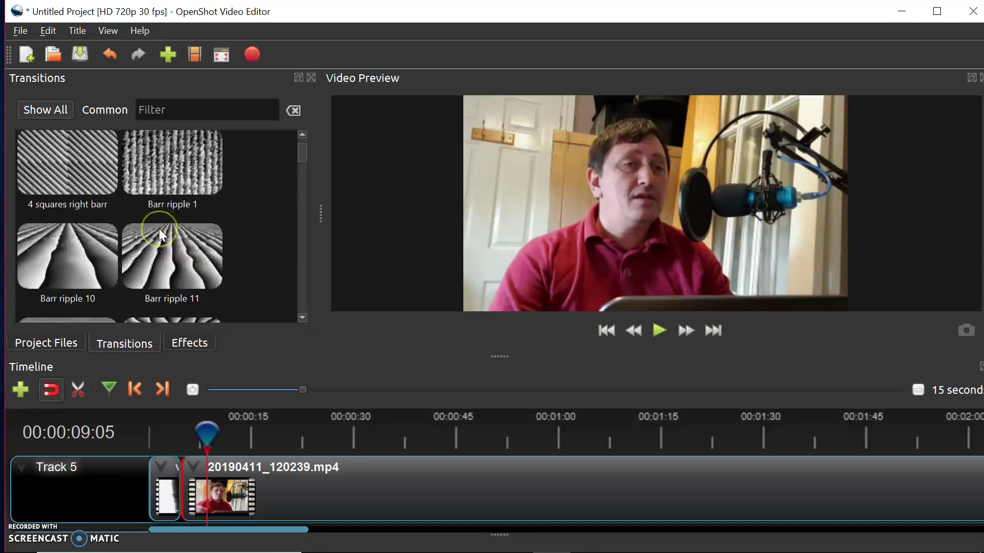
scroll(159, 229, up, 4)
scroll(159, 229, down, 1)
scroll(159, 229, down, 1)
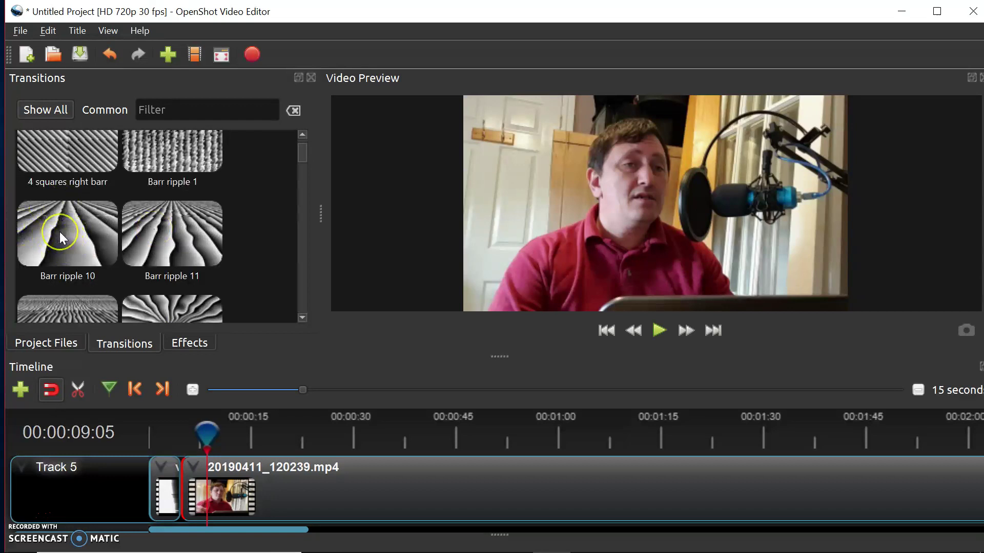
drag(60, 231, 169, 494)
click(156, 493)
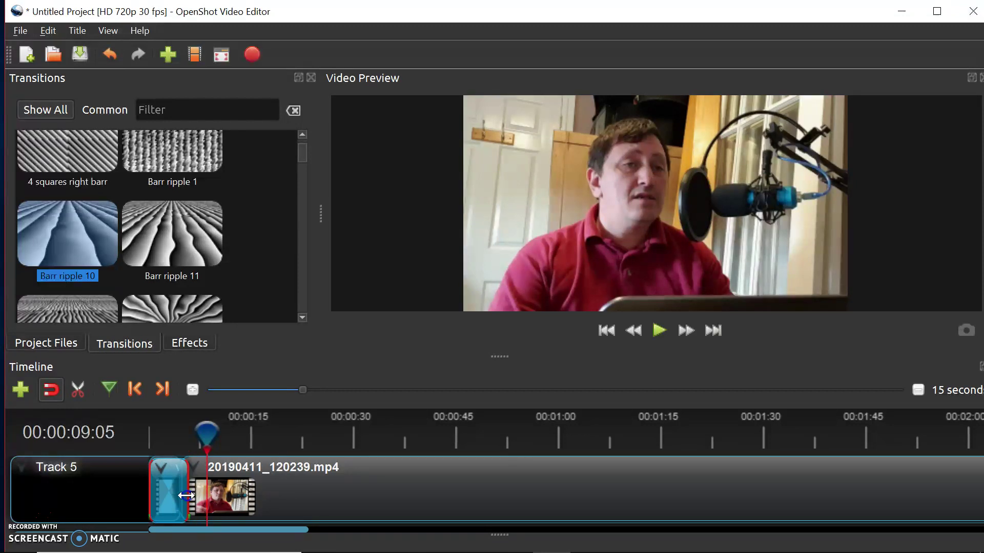
drag(194, 492, 324, 499)
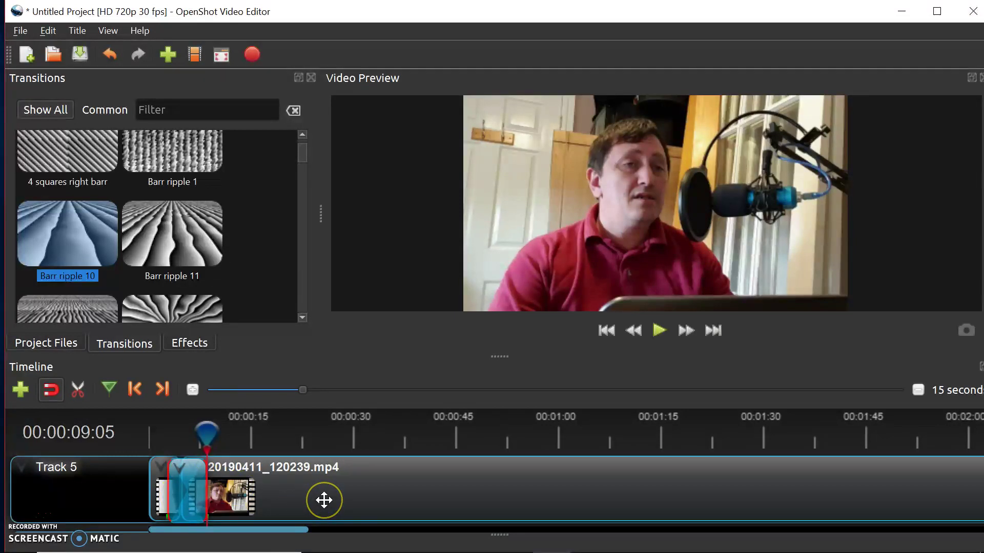
- Play the title through the Barr ripple 10 transition, then undo the last change
drag(205, 433, 159, 430)
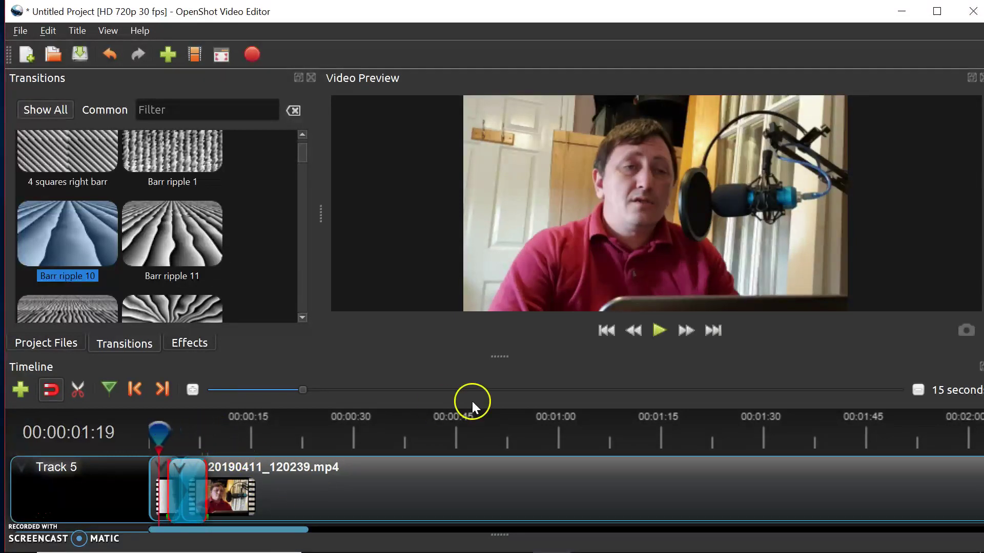
click(654, 331)
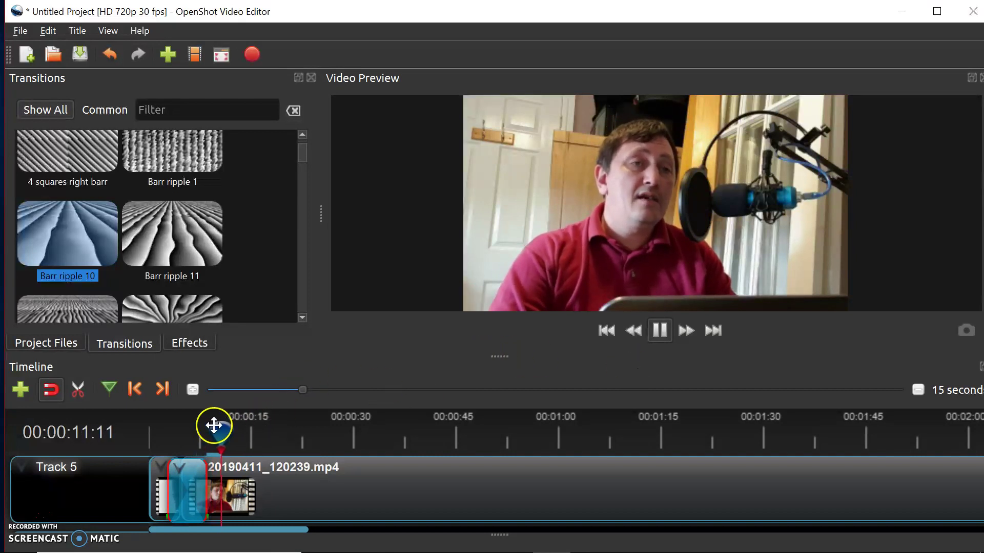
click(656, 331)
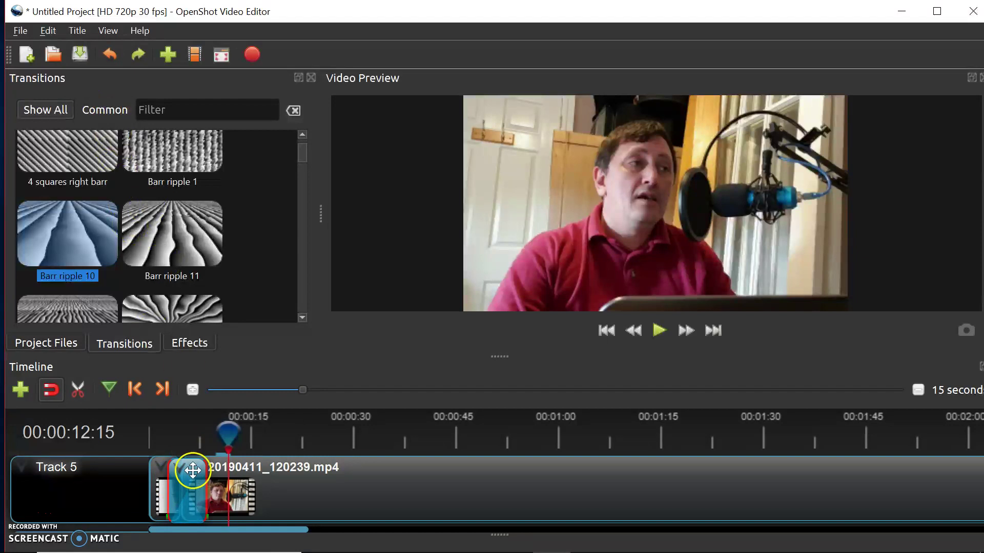
click(111, 55)
- Undo three more times to restore the short transition before the webcam clip
click(111, 55)
click(111, 55)
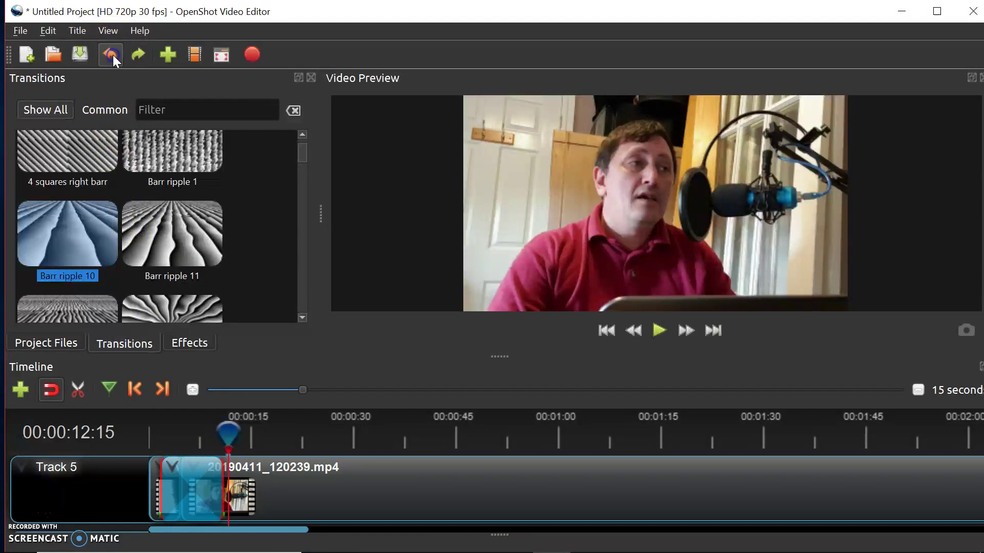
click(113, 54)
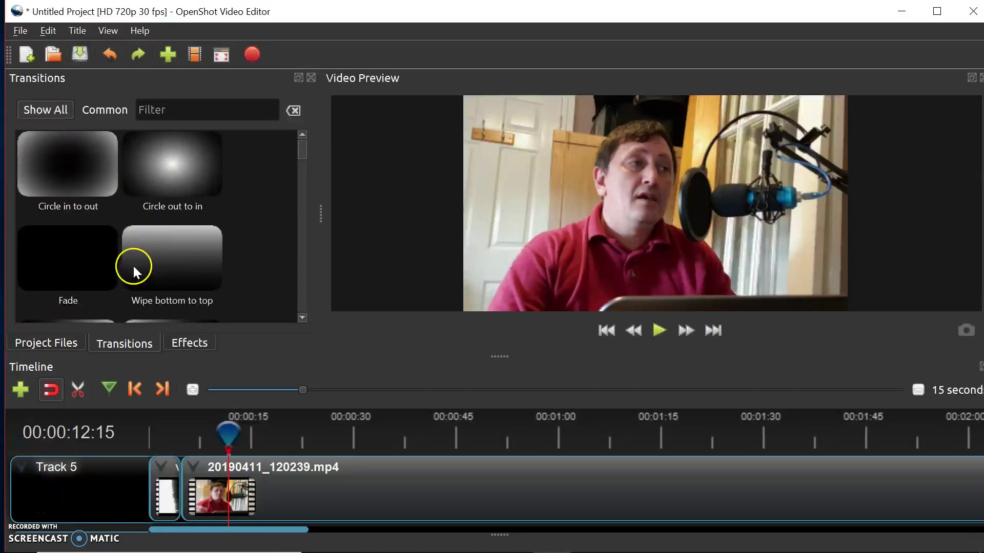
- Scroll through the Transitions panel to browse the available transitions
scroll(182, 266, down, 6)
scroll(181, 268, down, 10)
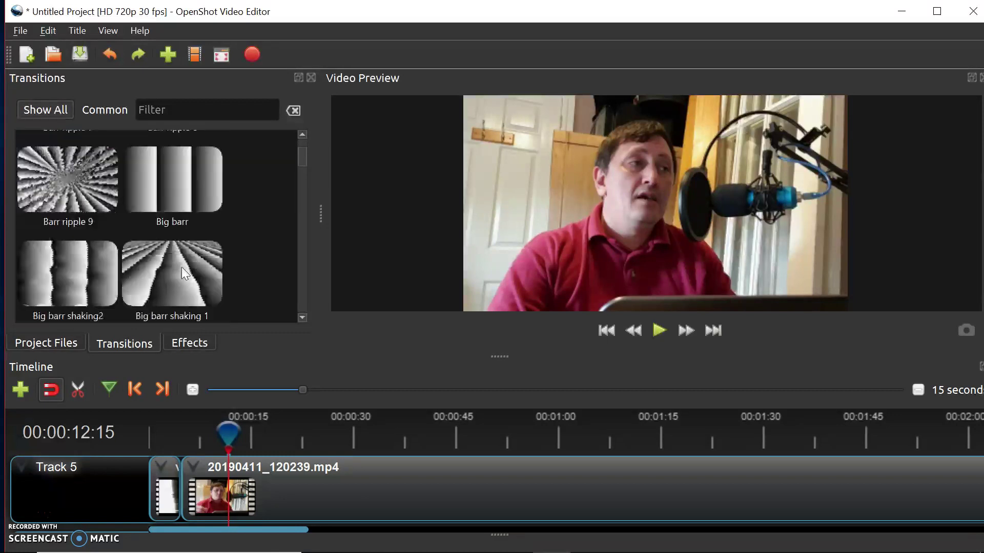
scroll(183, 268, down, 8)
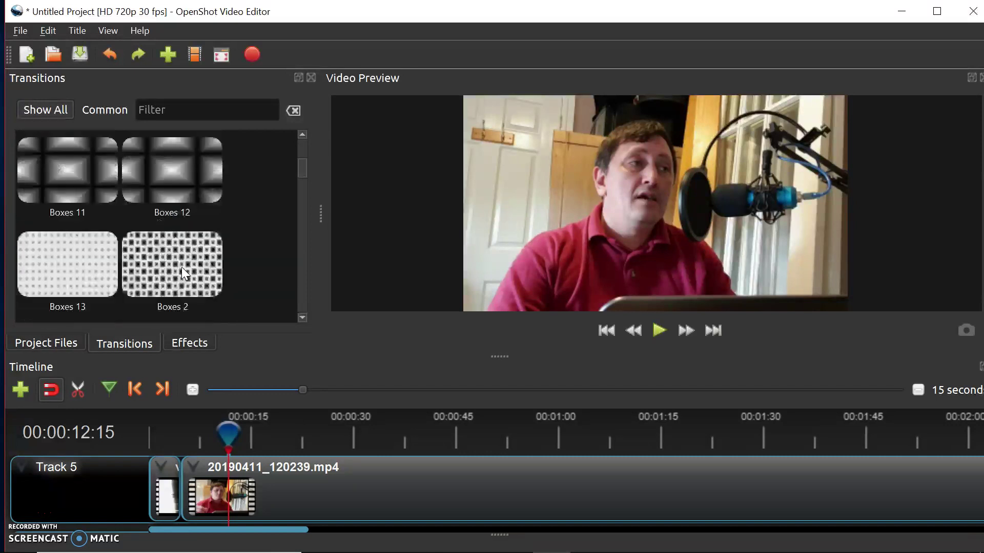
scroll(182, 267, down, 8)
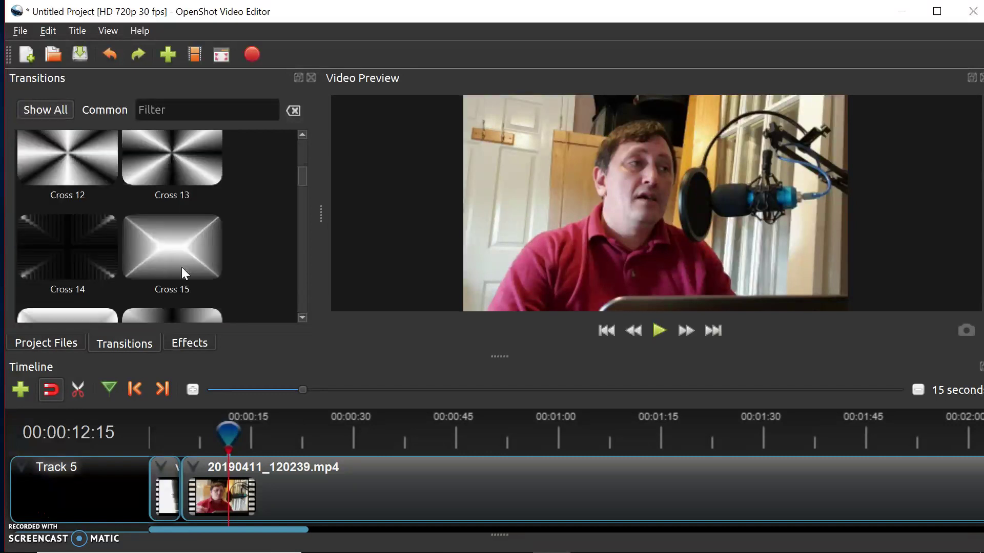
scroll(182, 267, down, 10)
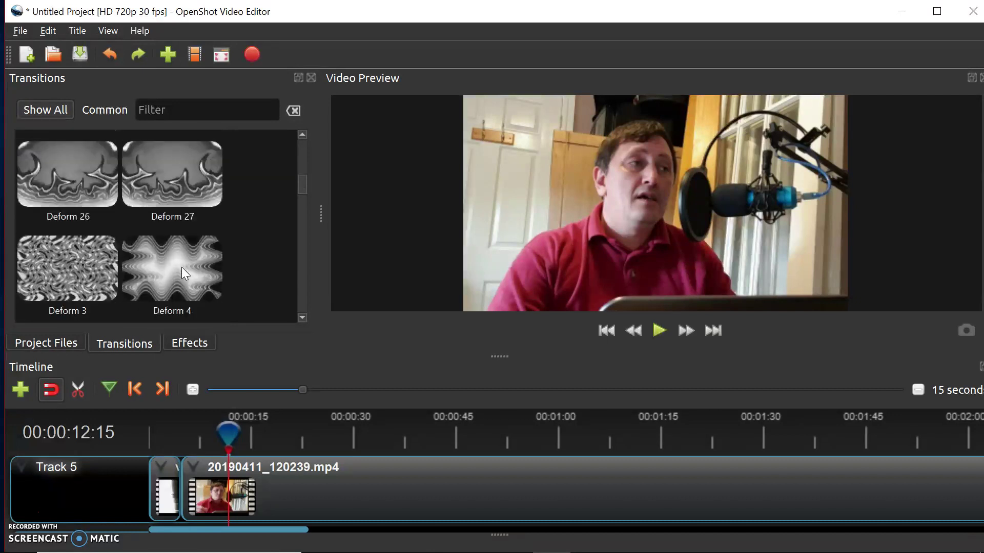
scroll(181, 267, down, 8)
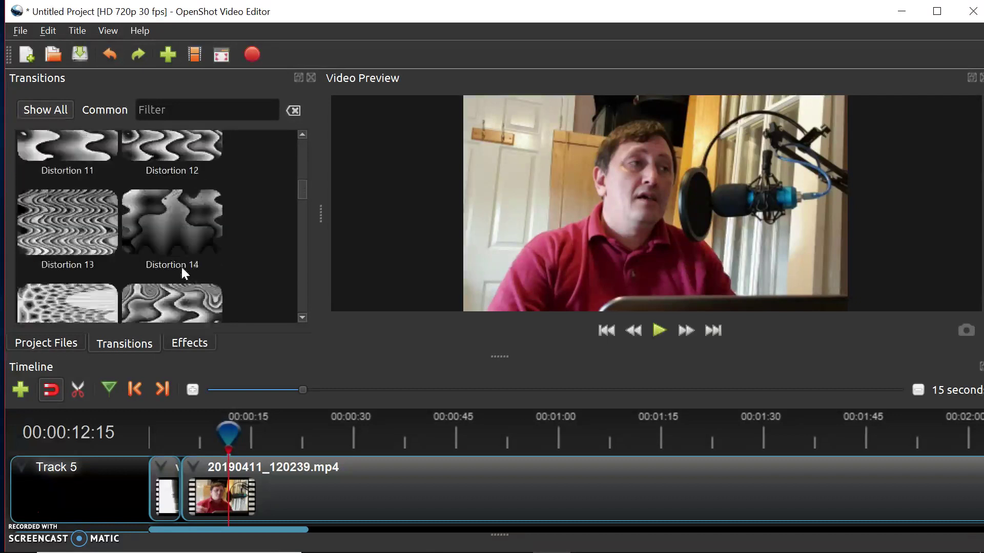
scroll(181, 267, up, 15)
scroll(182, 266, up, 12)
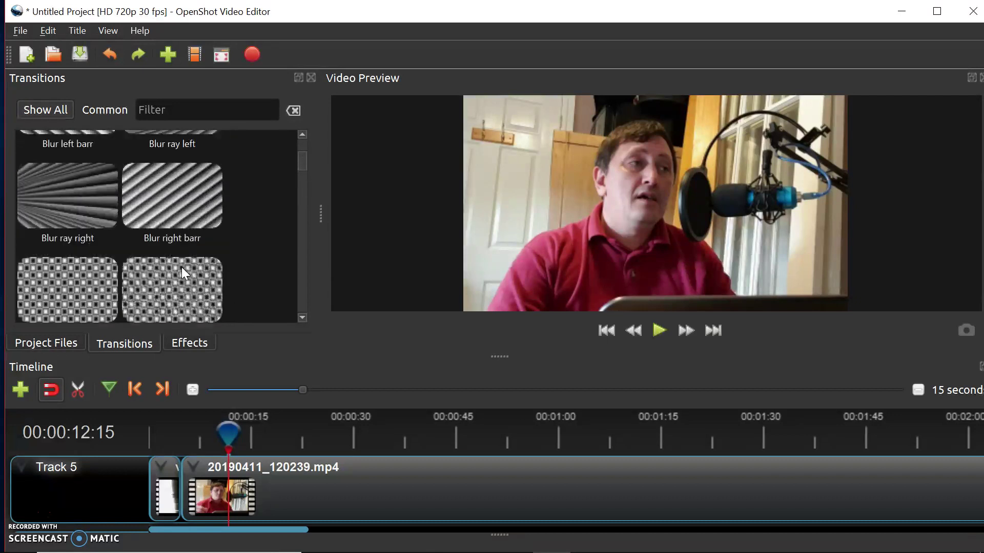
scroll(181, 267, down, 6)
scroll(182, 267, down, 8)
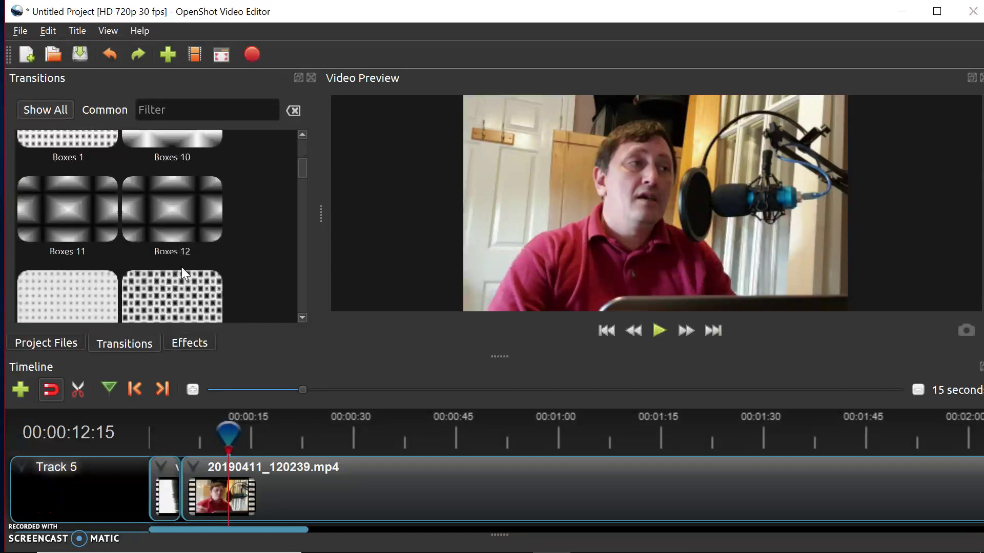
- Place a Clock left to right transition over the title–webcam join on Track 5
drag(171, 211, 179, 494)
click(171, 495)
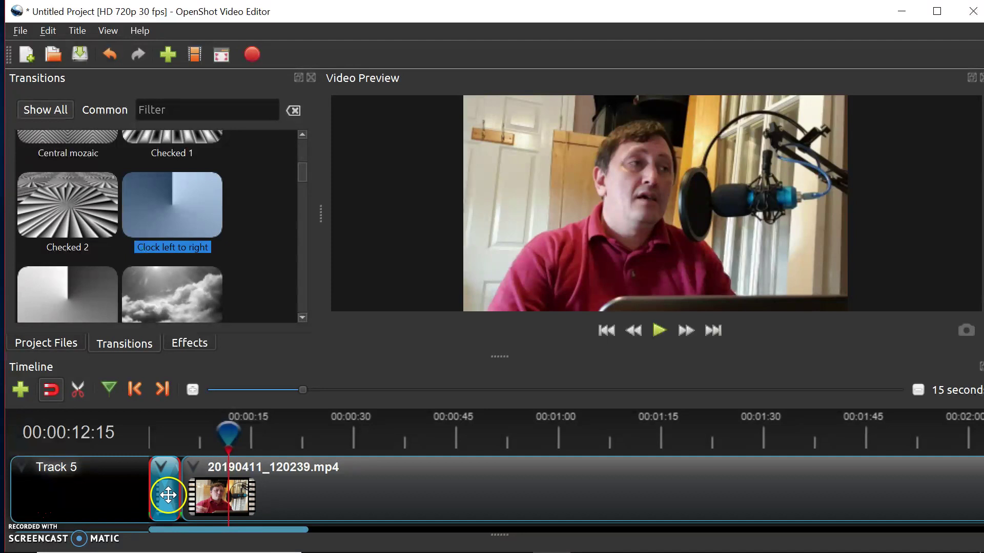
mouse_move(180, 488)
mouse_down()
mouse_move(195, 488)
mouse_move(167, 487)
mouse_move(196, 485)
mouse_move(174, 489)
mouse_up()
click(227, 432)
- Preview the Clock transition from about 00:00:02, then pause
drag(226, 432, 164, 435)
click(630, 341)
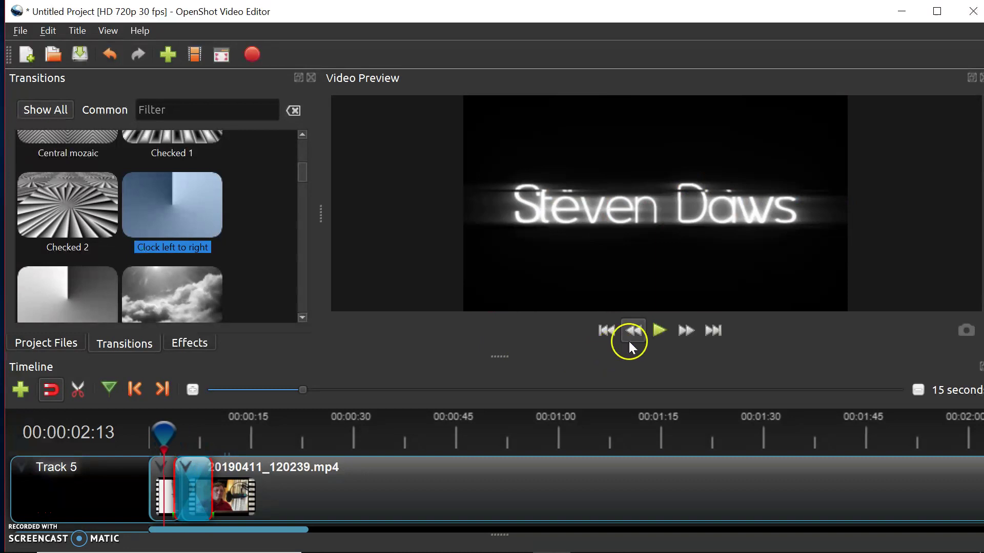
click(656, 331)
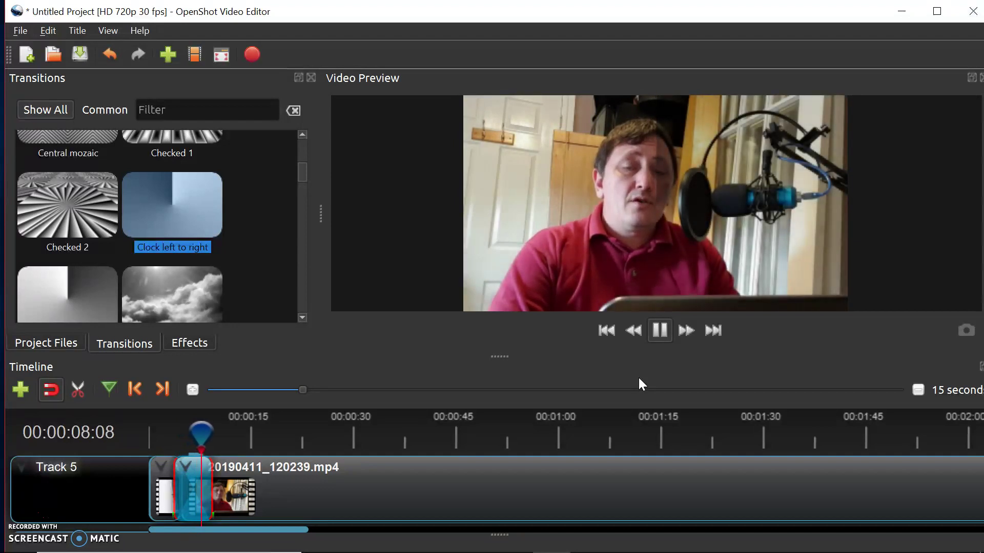
click(660, 330)
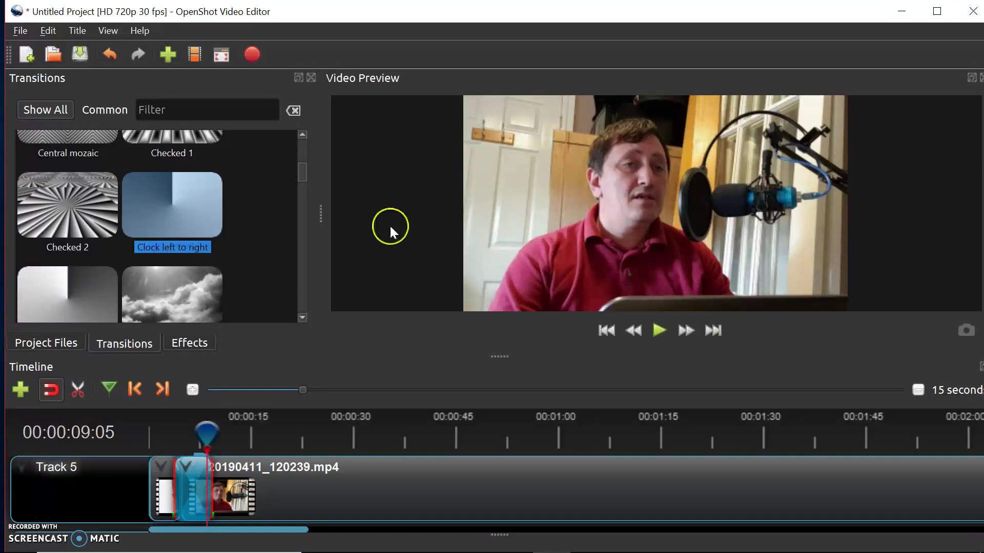
- Drag the Pixelated effect from the Effects library onto the webcam clip
scroll(161, 260, down, 5)
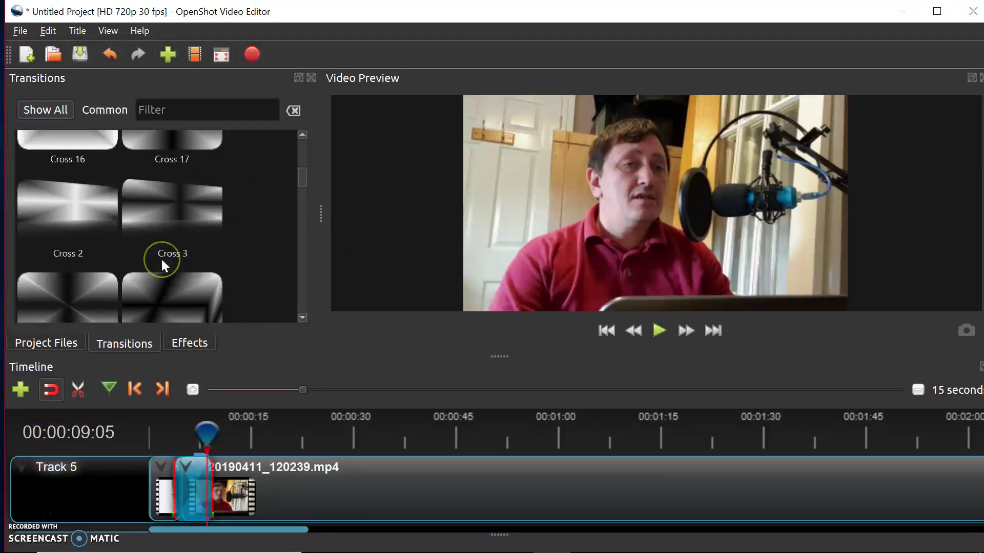
click(189, 344)
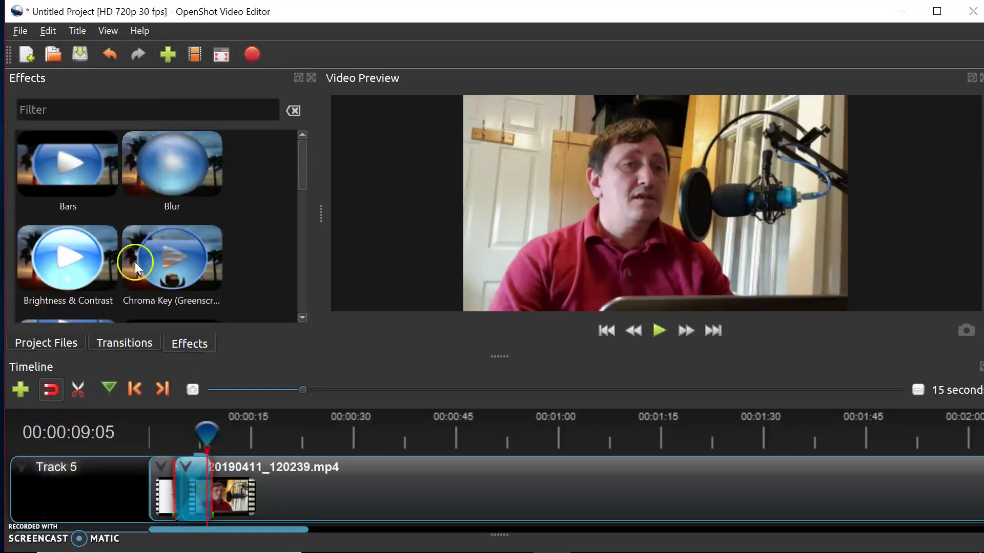
scroll(153, 226, down, 8)
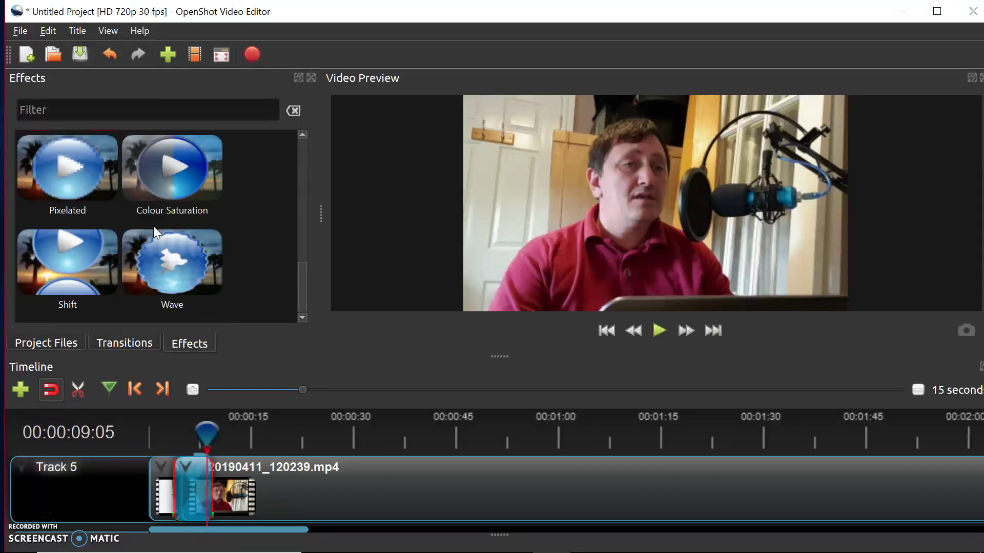
scroll(152, 226, up, 8)
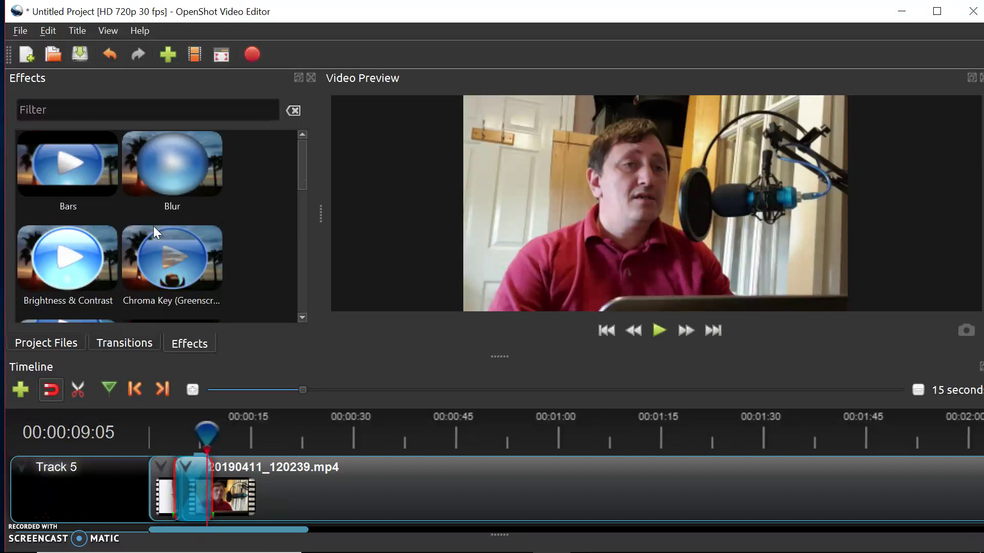
scroll(152, 226, down, 5)
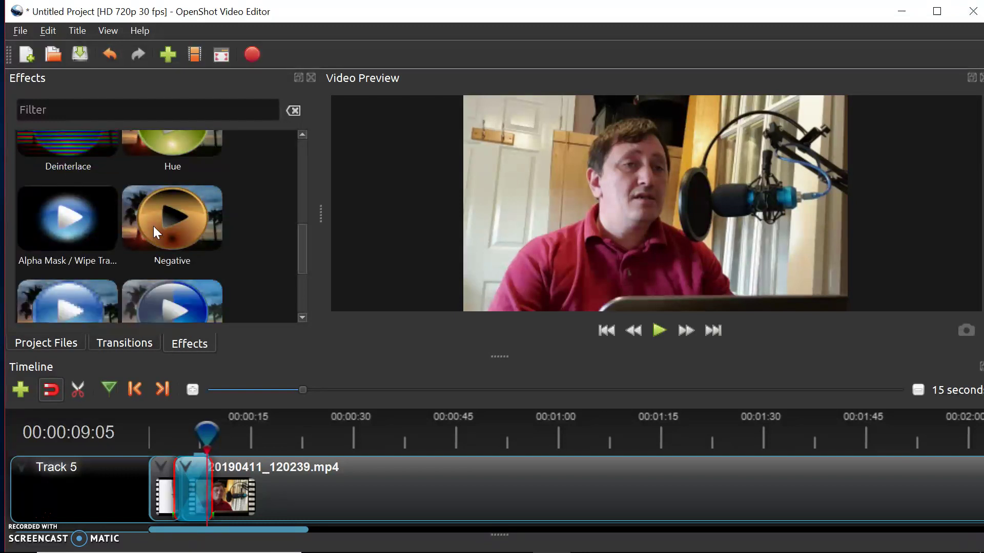
scroll(153, 226, up, 3)
scroll(153, 226, down, 5)
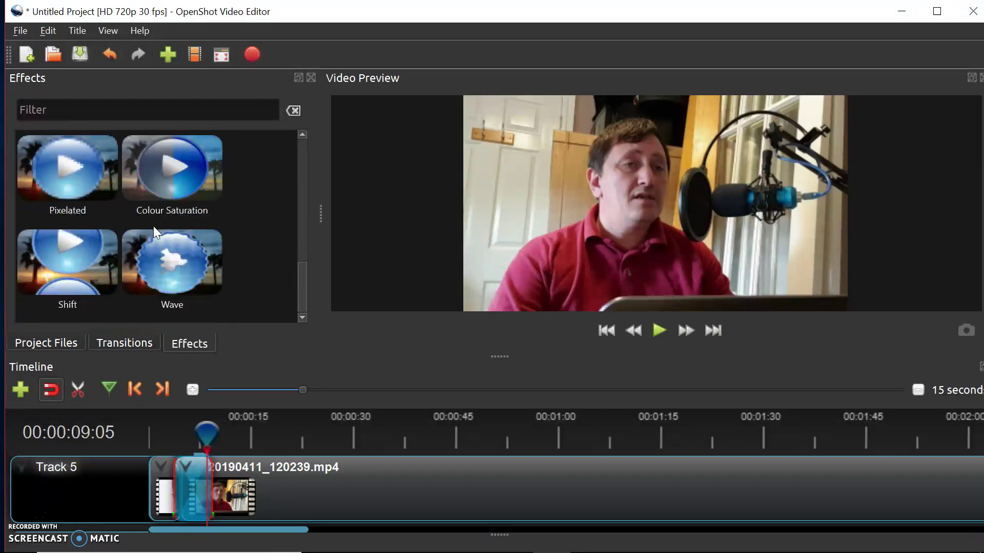
drag(69, 176, 218, 439)
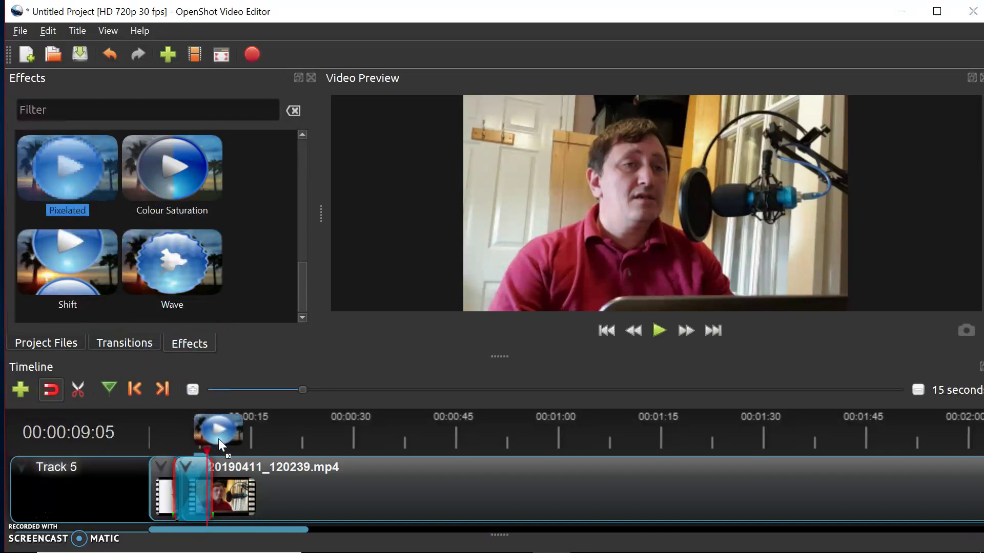
drag(300, 507, 300, 505)
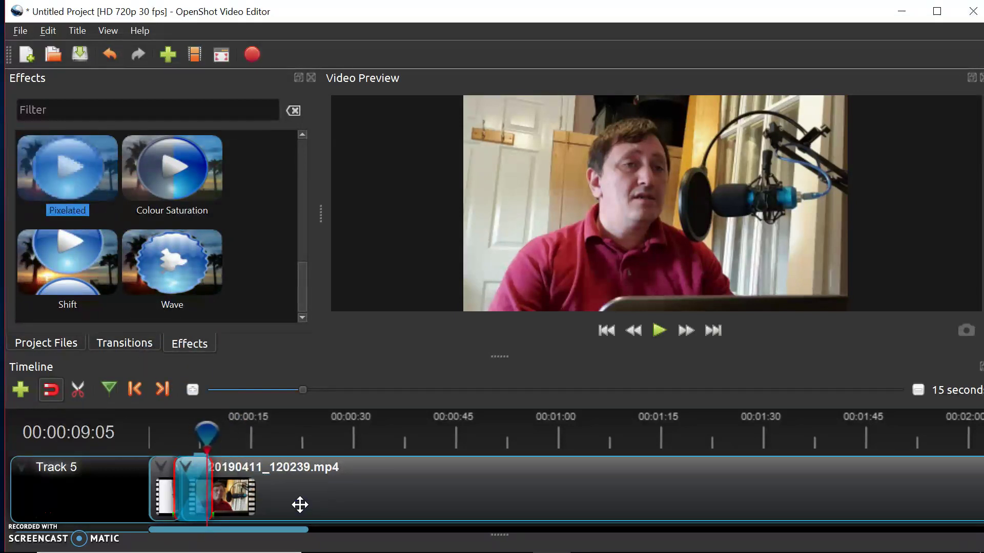
- Play the webcam clip to check it, then apply Pixelated to it again
click(312, 498)
click(352, 310)
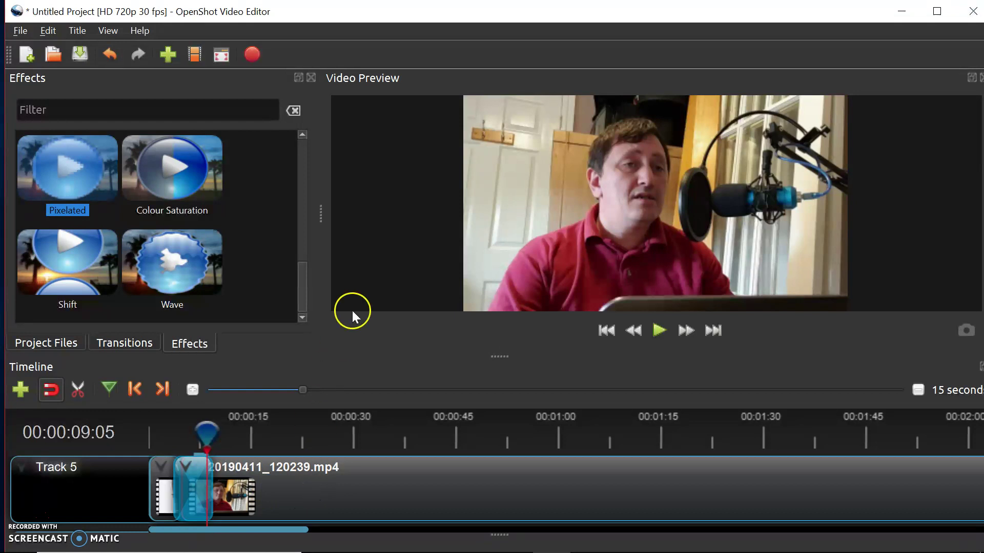
click(660, 328)
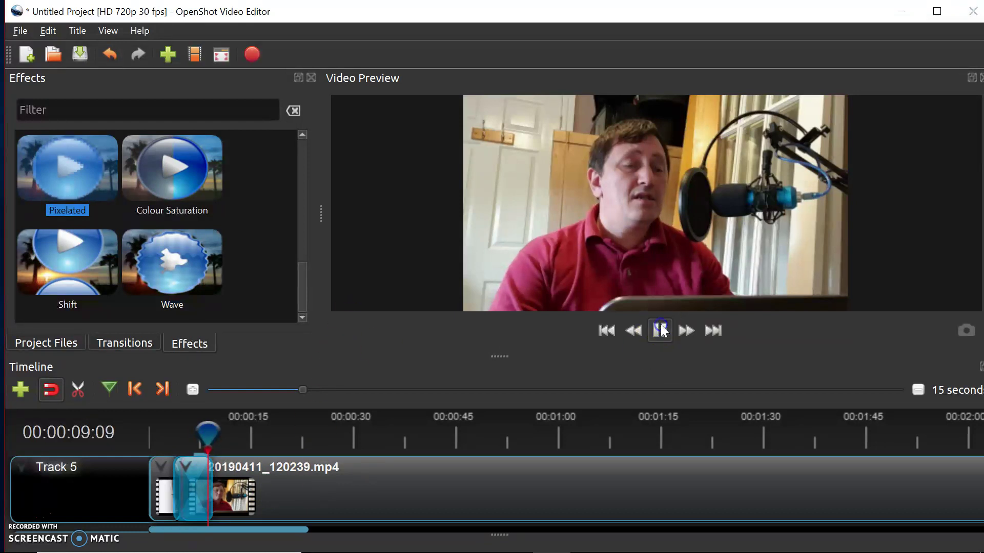
click(659, 329)
click(78, 246)
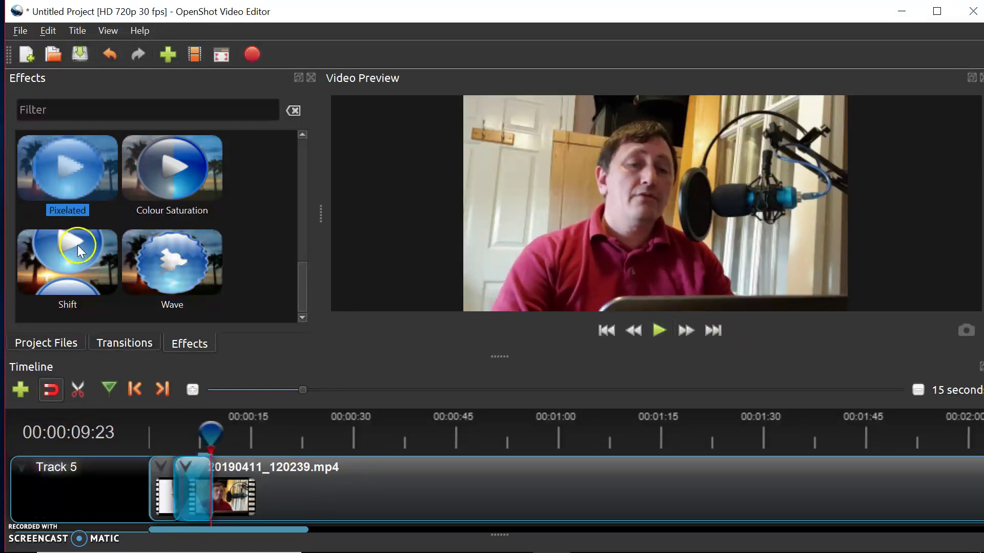
drag(72, 186, 185, 482)
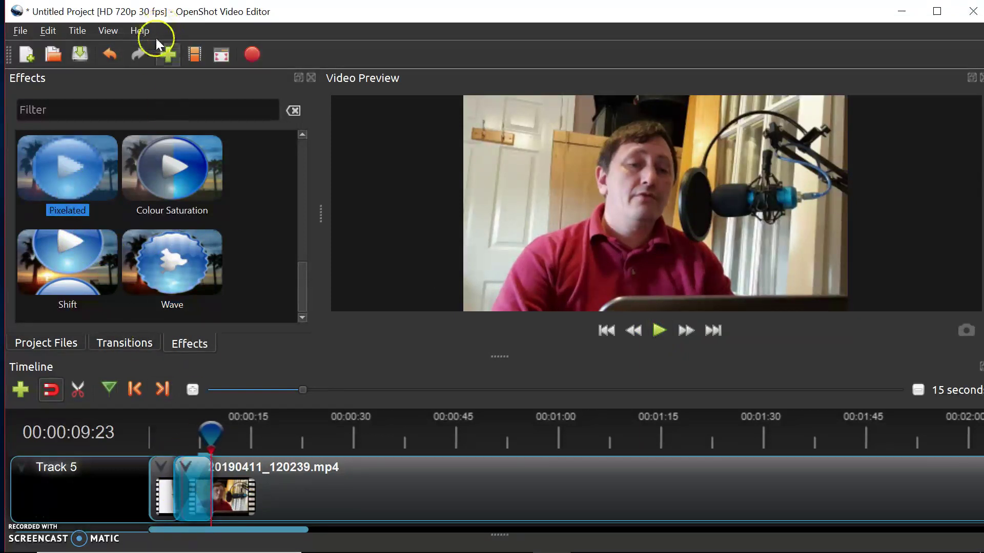
- Undo five recent timeline changes
click(112, 52)
click(112, 52)
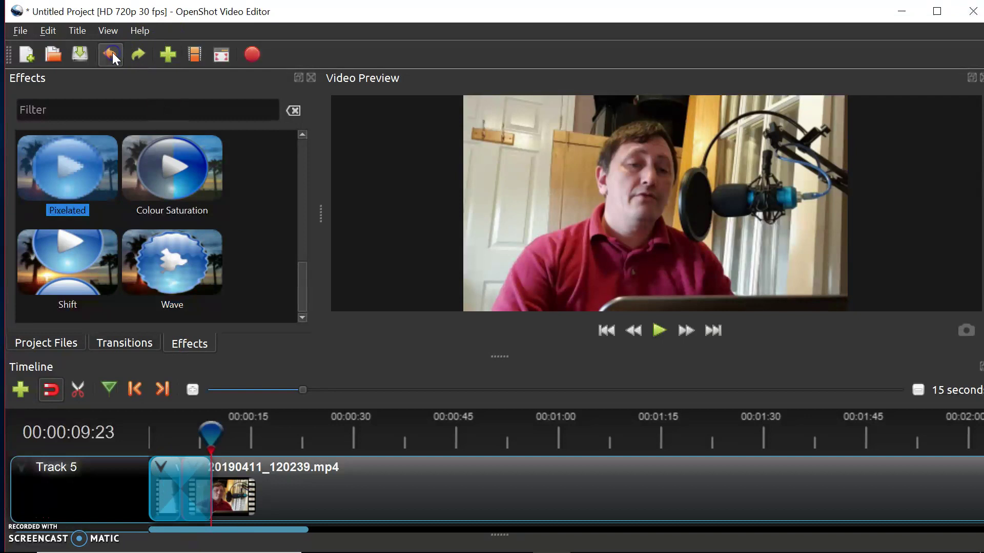
click(112, 53)
click(112, 52)
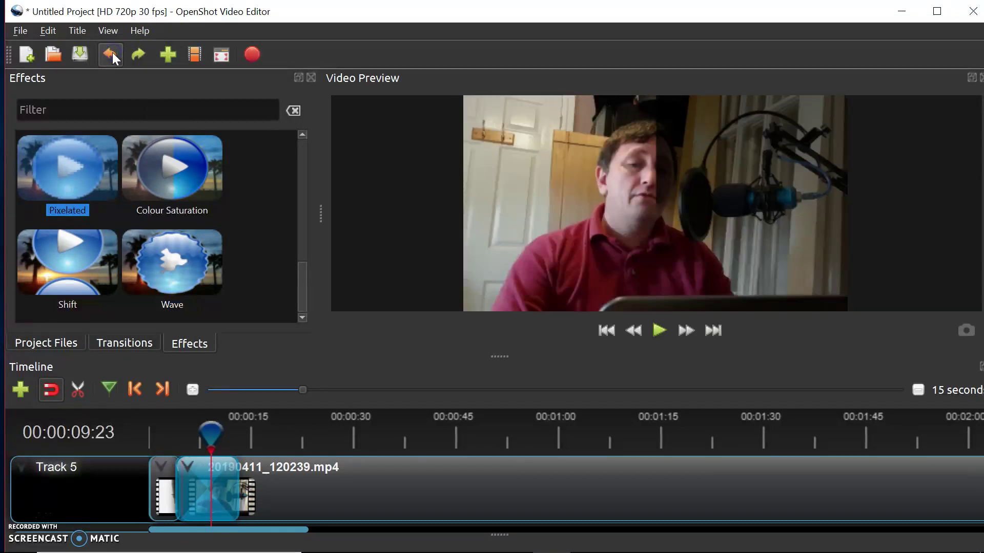
click(112, 52)
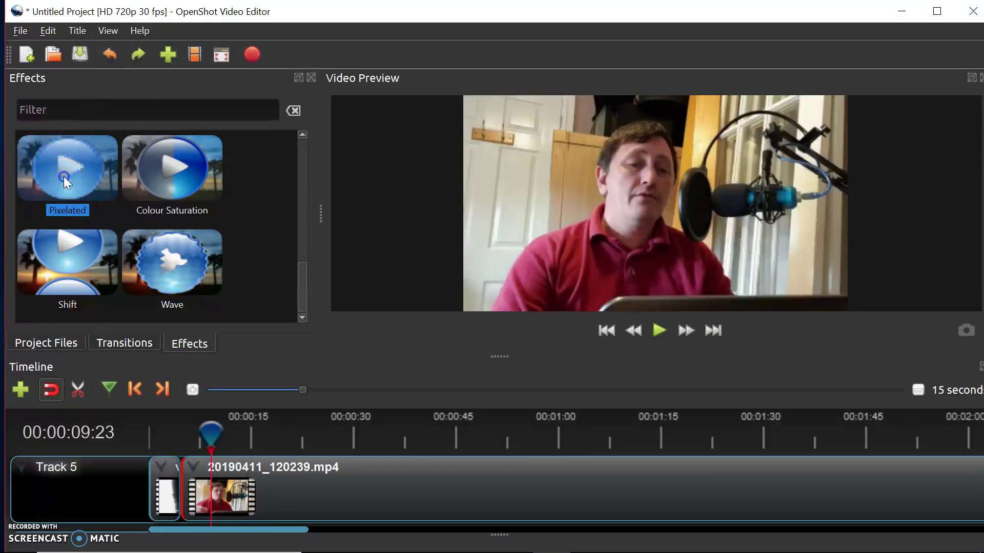
- Add Pixelated to the webcam clip and preview it from the title near 3 seconds
drag(64, 176, 286, 491)
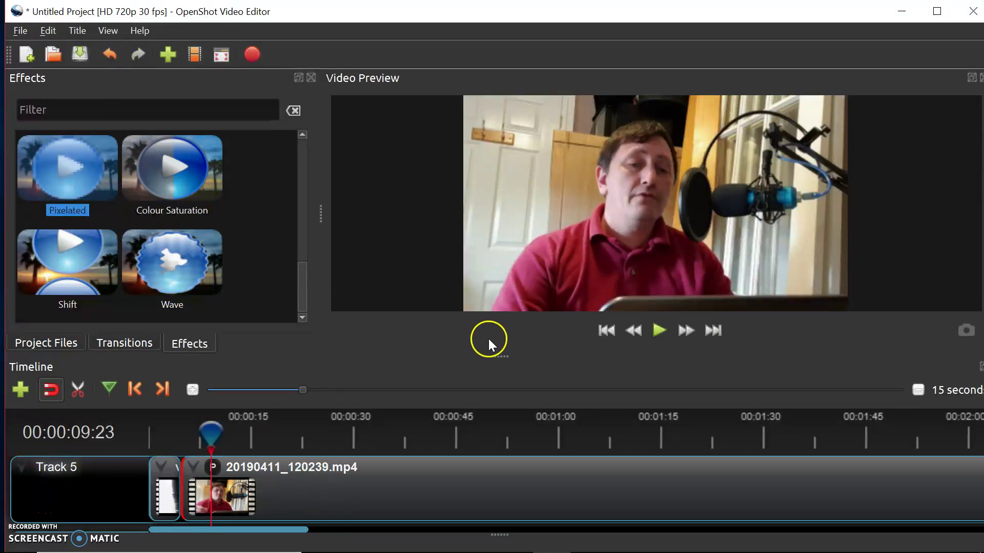
click(657, 331)
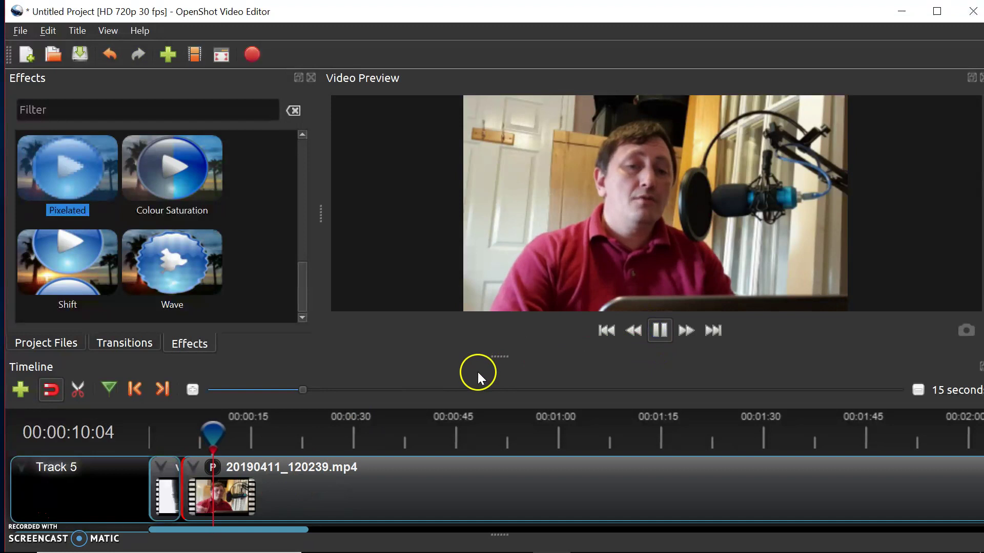
drag(219, 433, 170, 438)
click(666, 327)
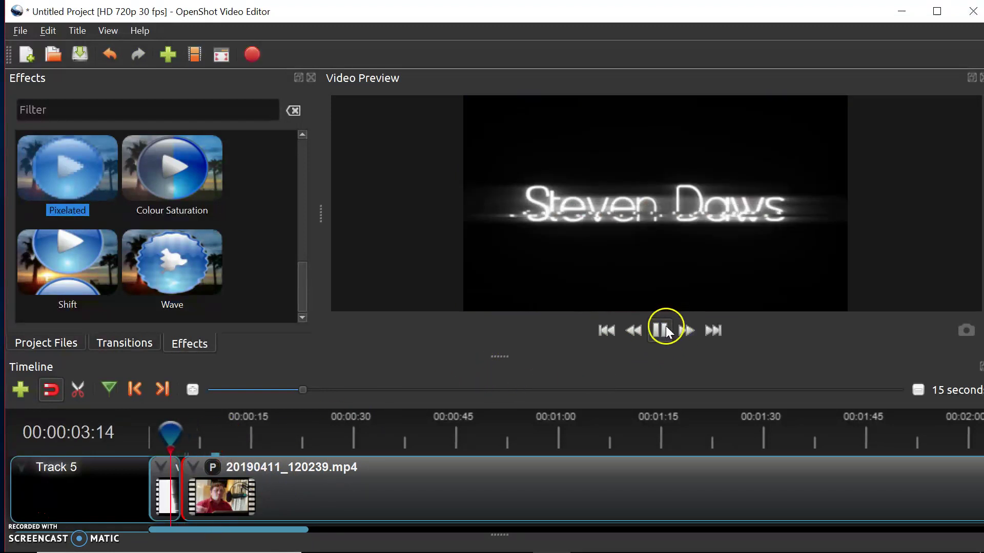
click(657, 332)
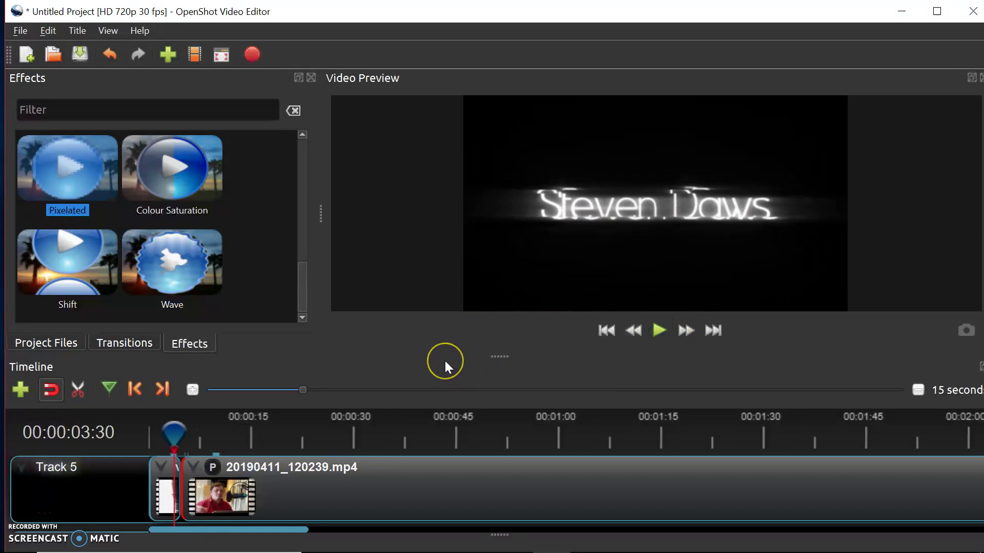
- Replay the preview, stop it, and undo the Pixelated effect
click(666, 319)
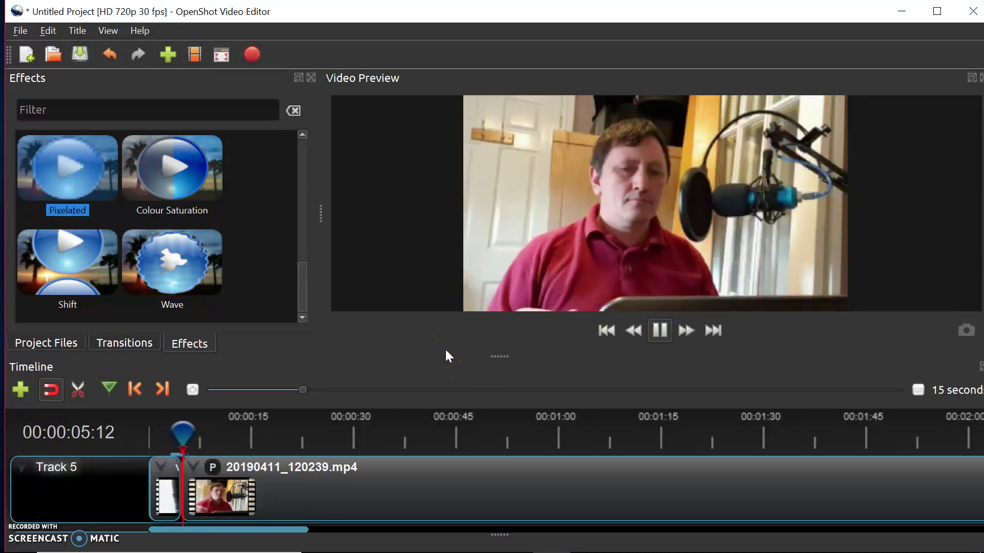
click(661, 331)
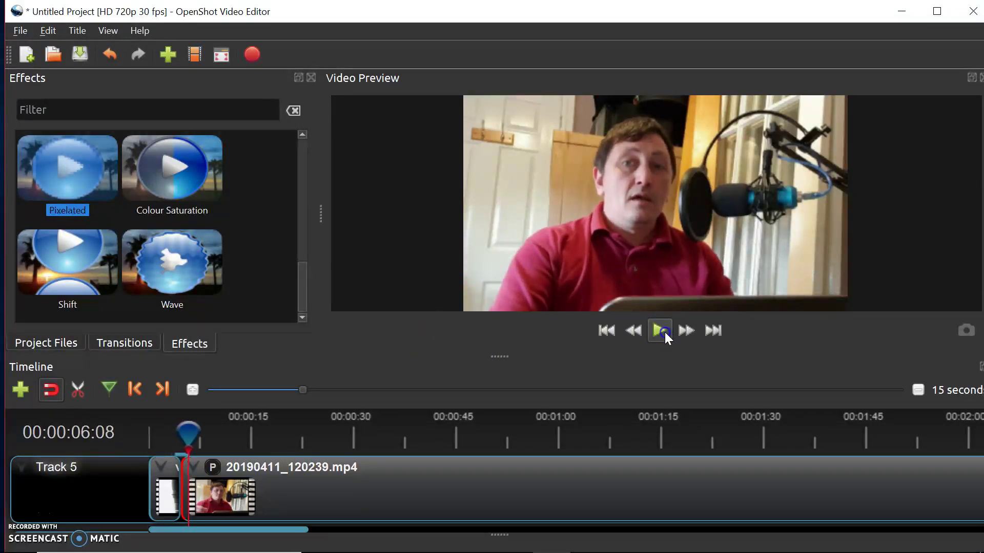
click(110, 53)
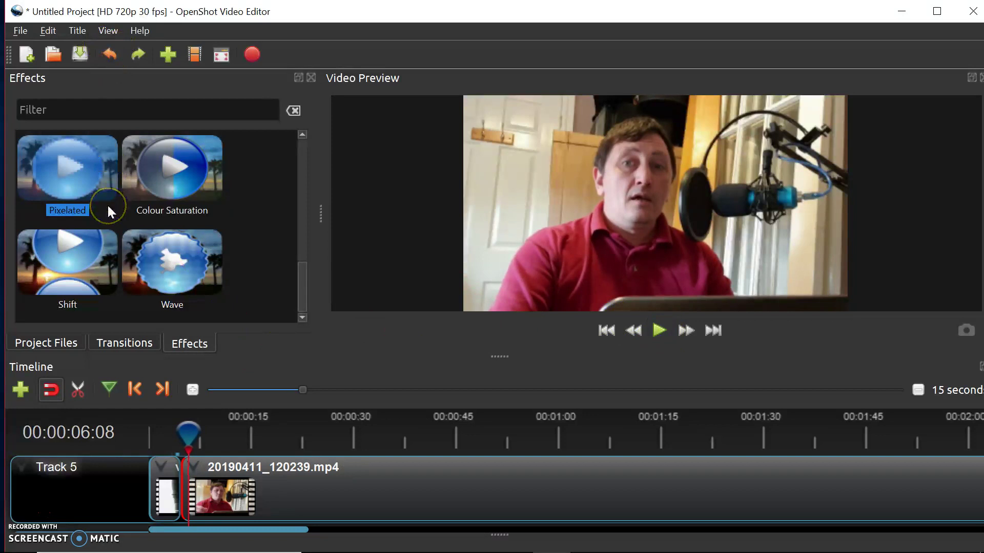
scroll(107, 204, up, 10)
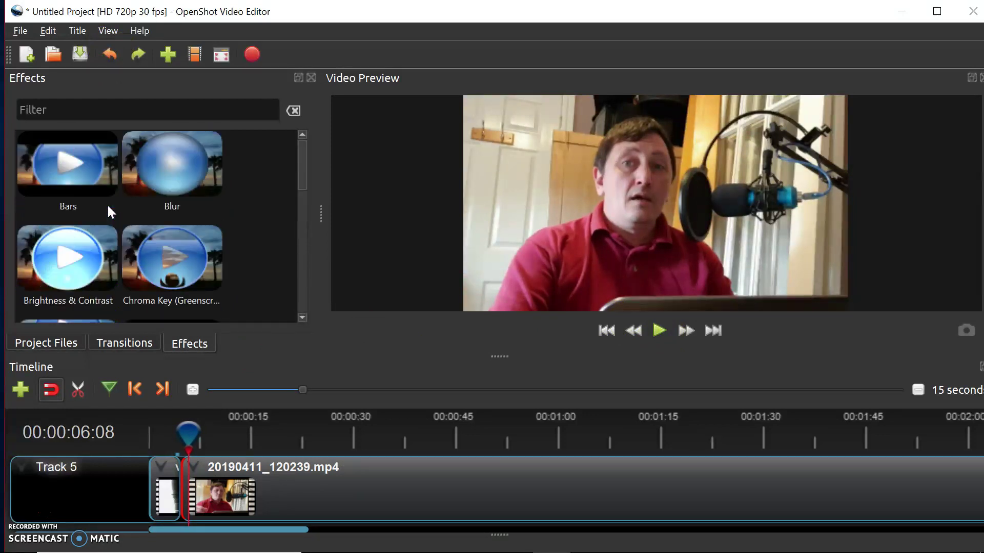
drag(67, 163, 284, 497)
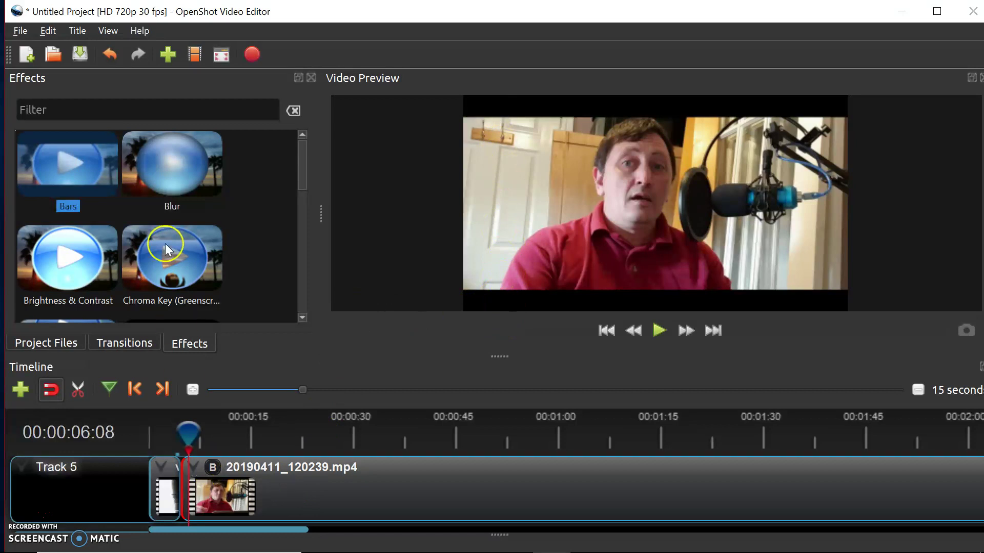
click(111, 53)
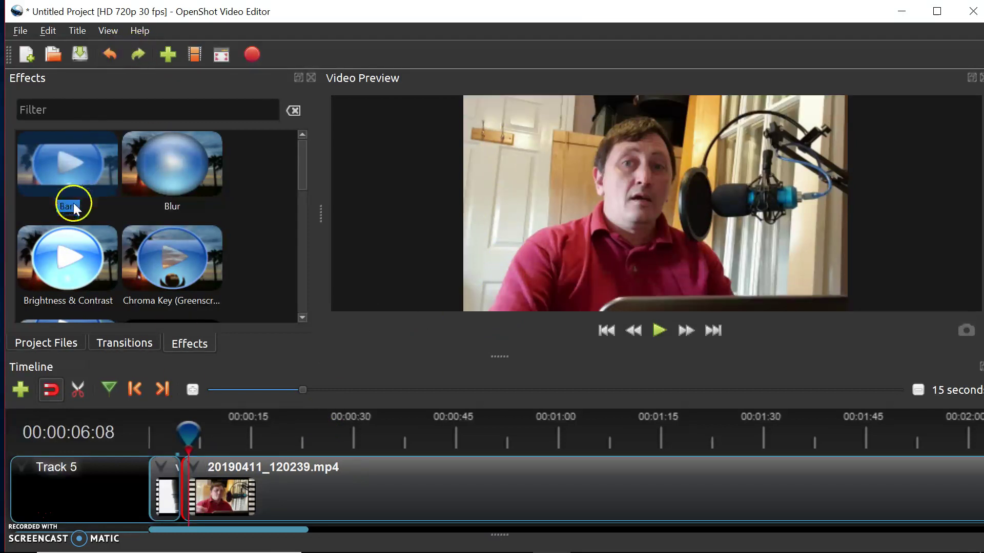
drag(79, 255, 276, 493)
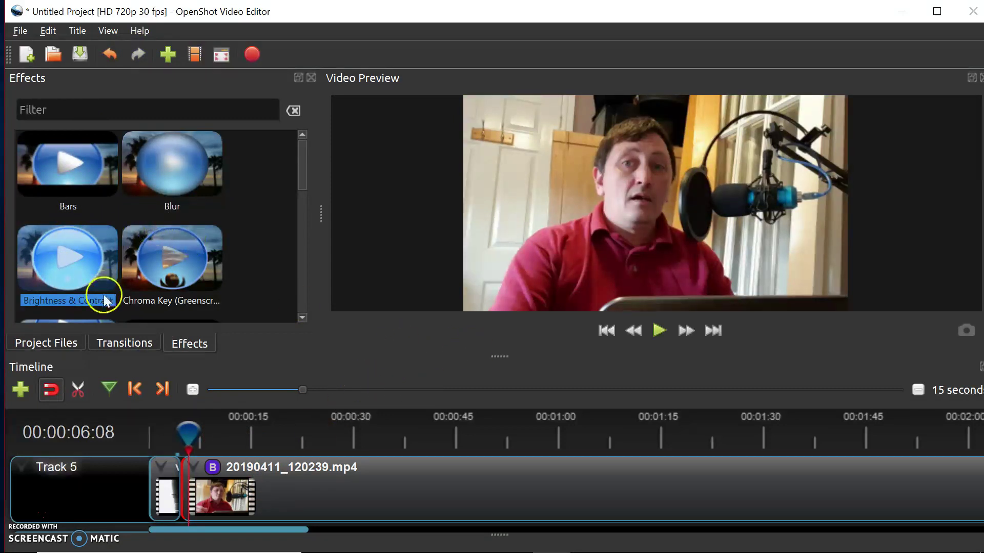
click(112, 51)
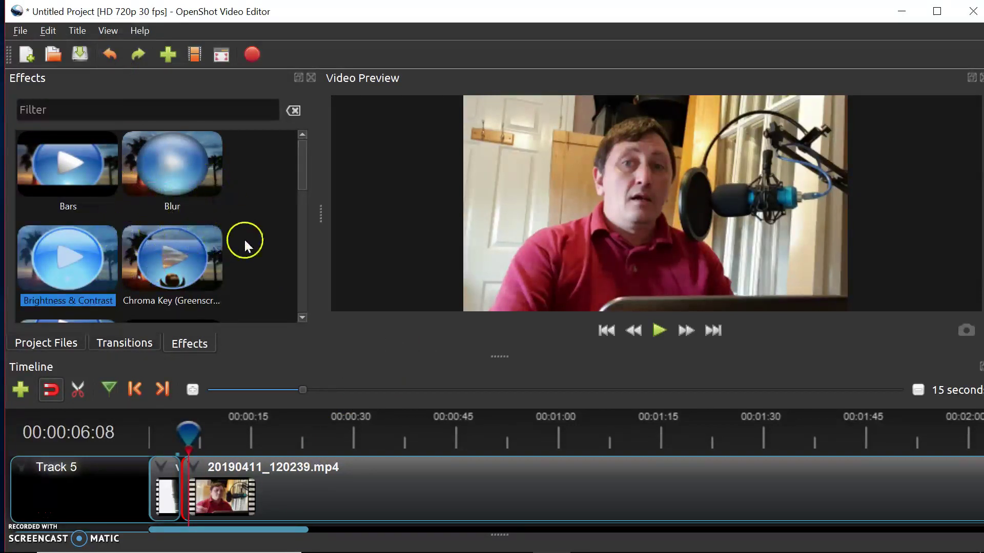
scroll(245, 245, down, 5)
scroll(246, 242, up, 5)
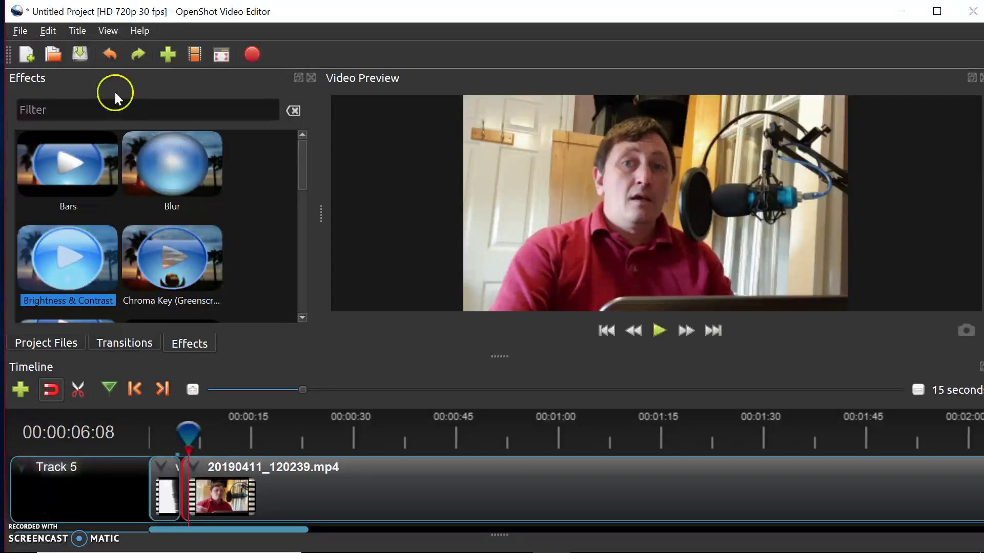
- Create a new title and preview the Film rating 2, Film rating 1, Creative commons 2, and Bar 2 templates
click(78, 32)
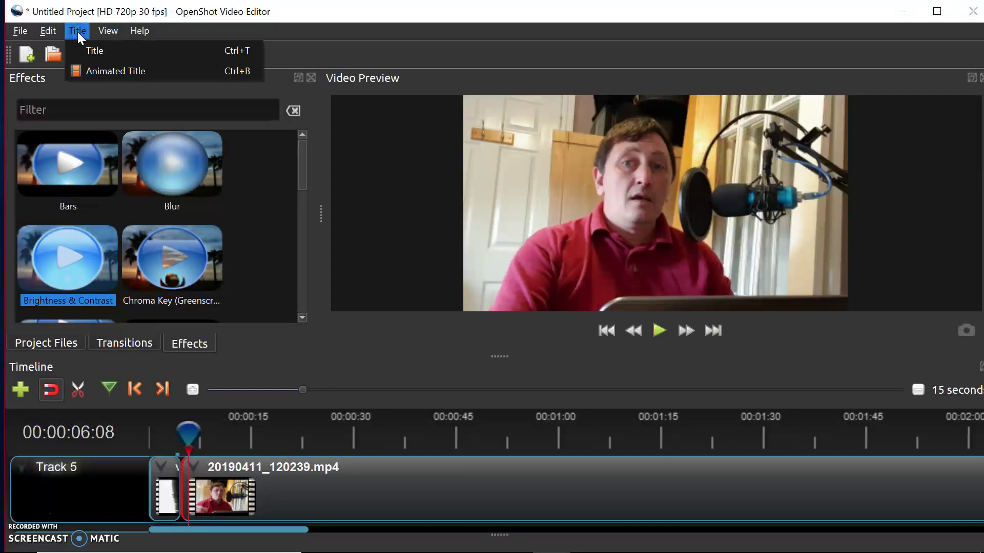
click(90, 51)
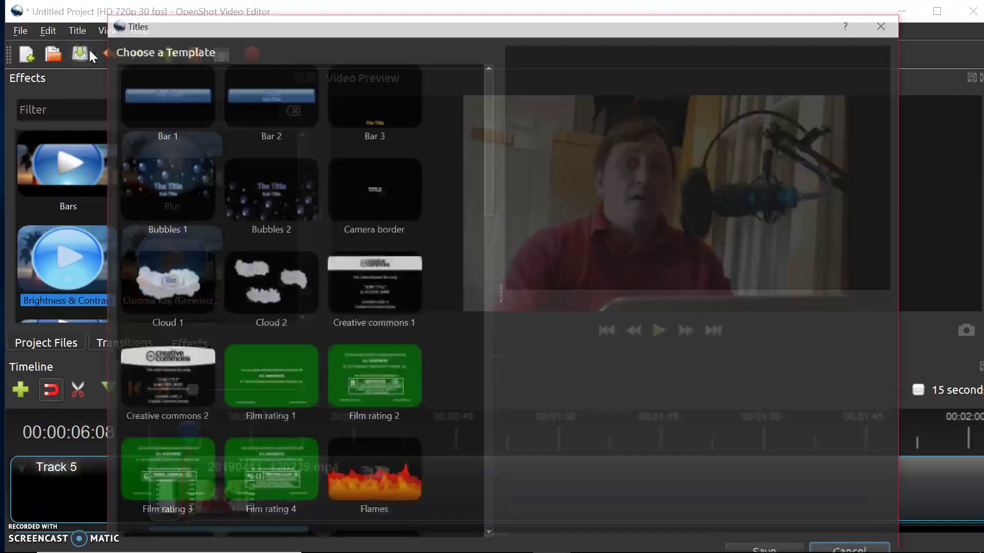
scroll(287, 367, down, 15)
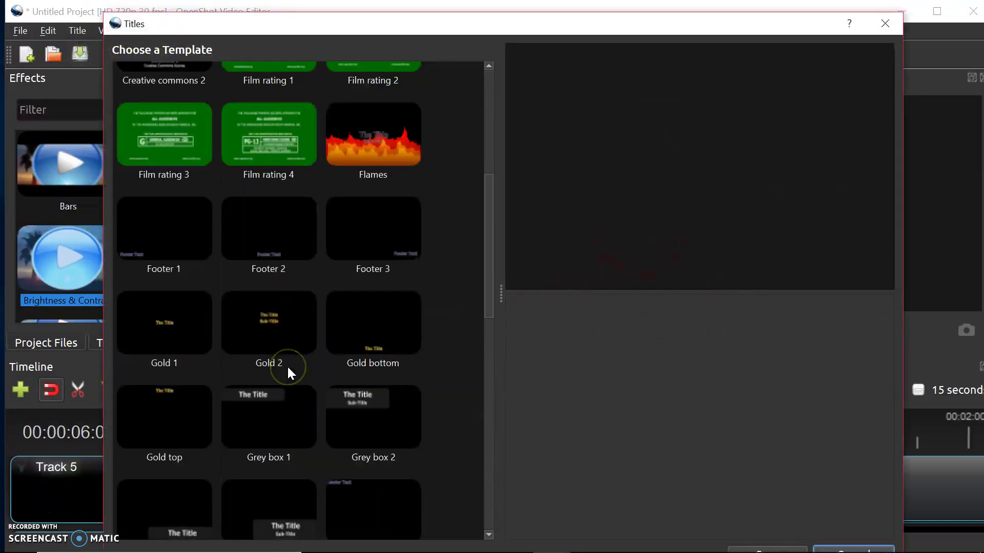
scroll(286, 365, up, 15)
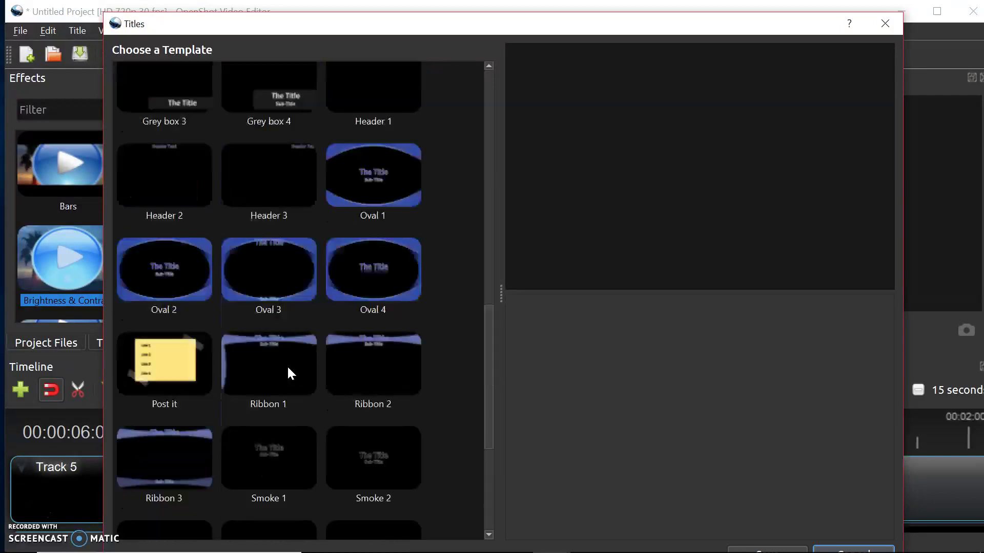
click(390, 380)
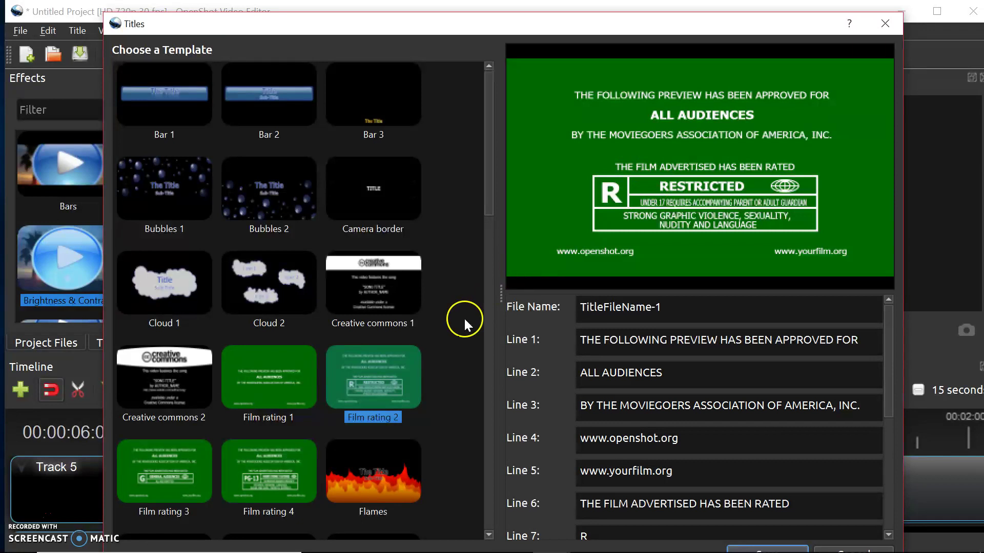
click(283, 382)
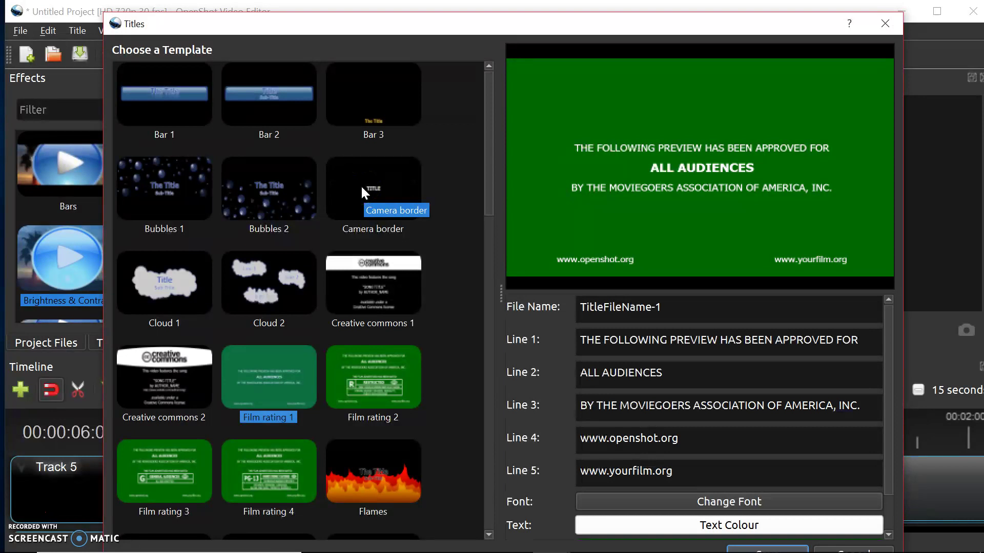
click(159, 369)
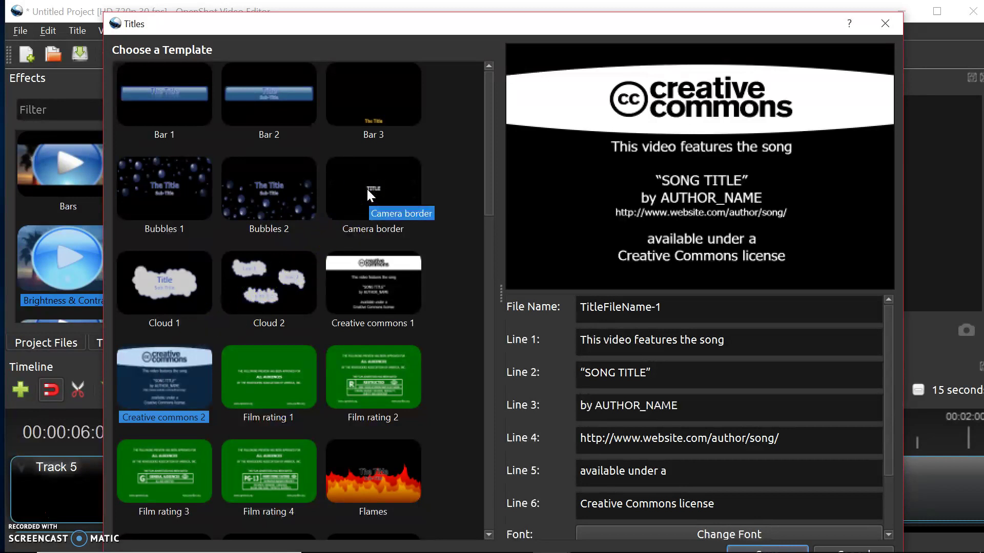
click(285, 102)
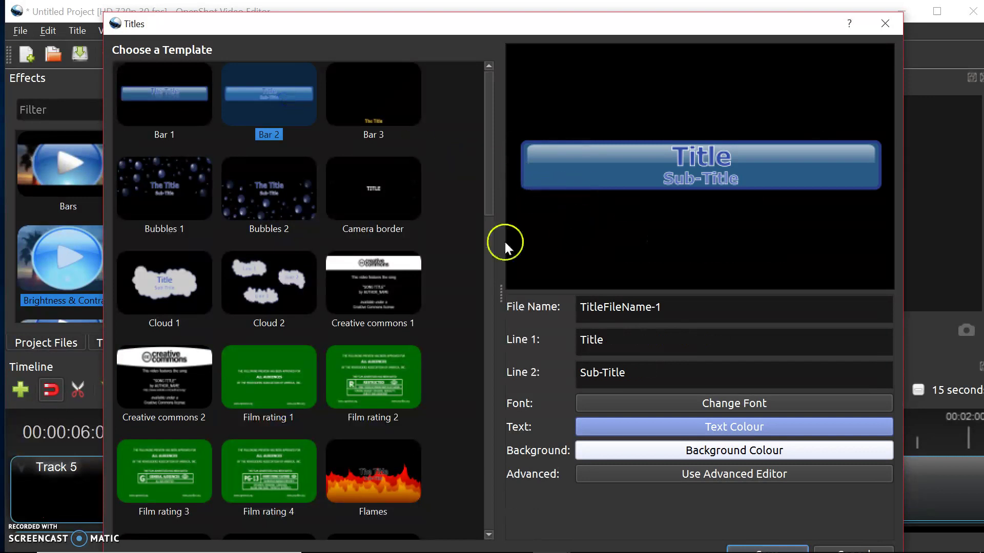
- Choose the four-line Standard 4 template and save the title to the project
scroll(336, 331, down, 10)
click(353, 394)
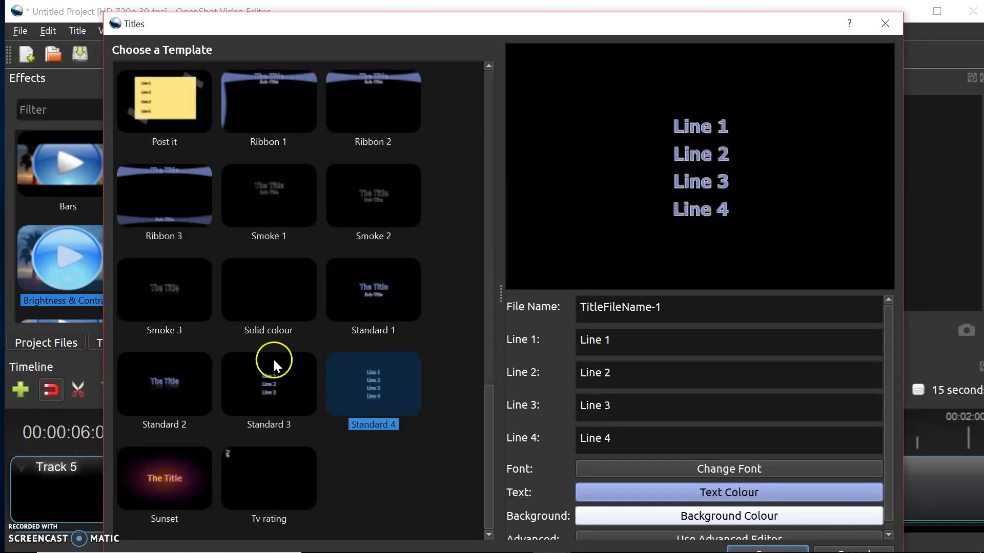
scroll(277, 262, up, 15)
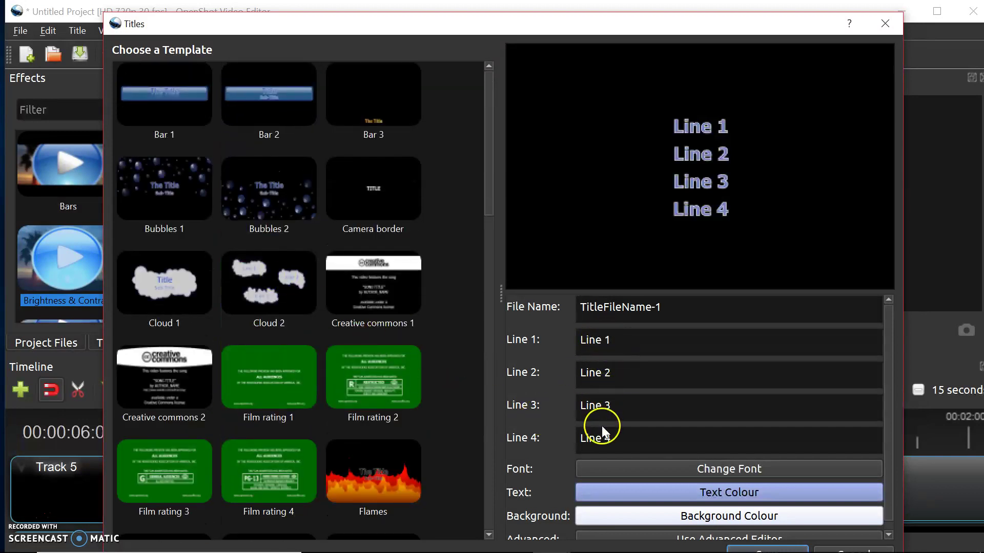
scroll(615, 399, down, 1)
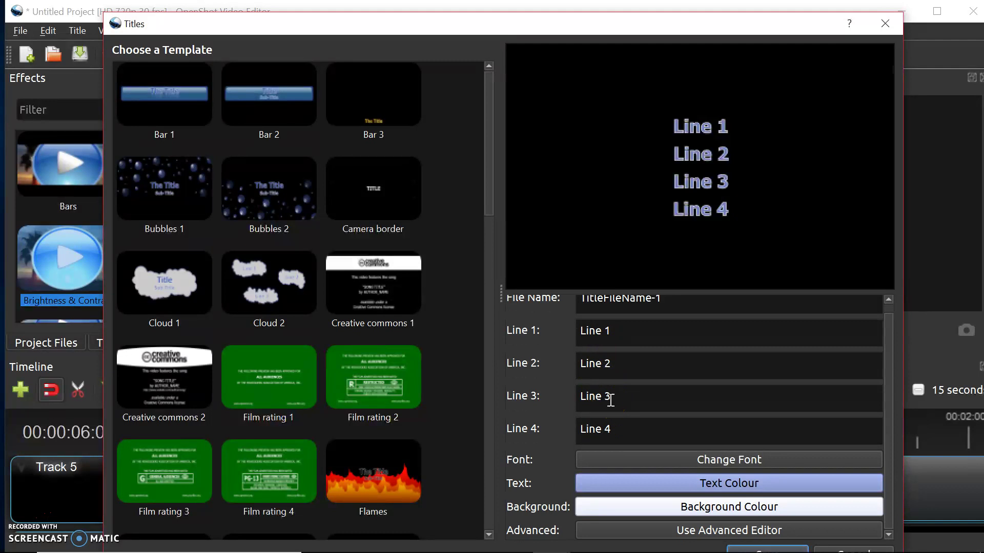
click(741, 551)
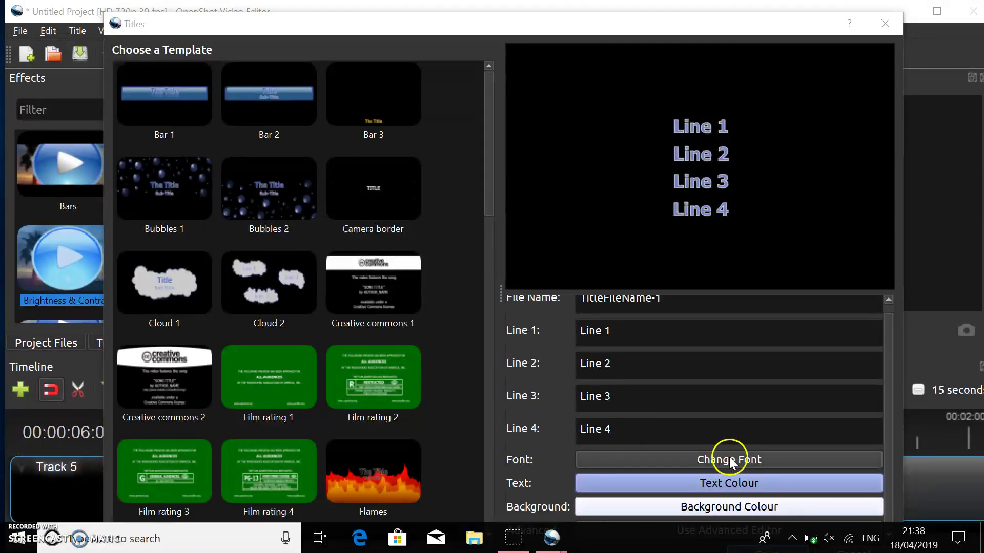
click(478, 433)
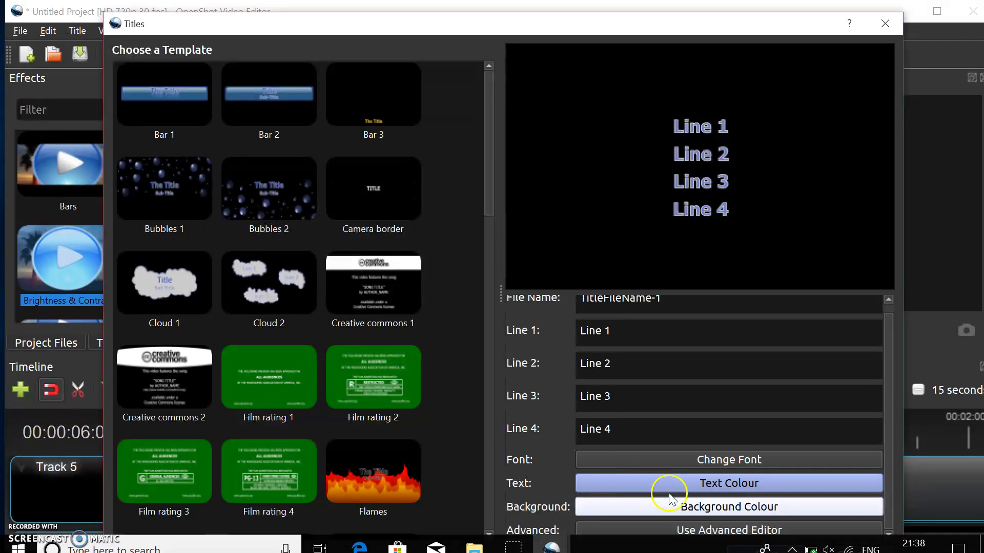
click(730, 550)
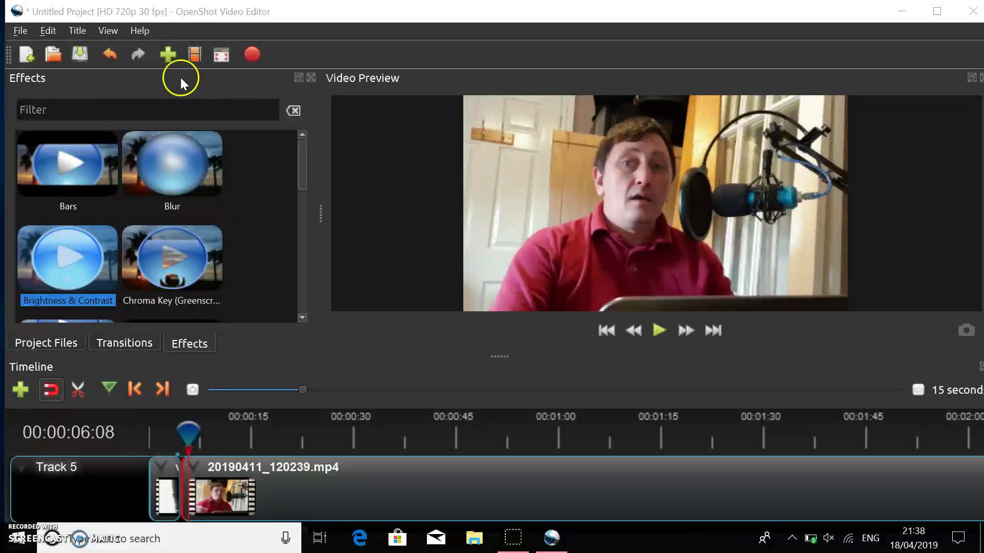
- Open Animated Title, try the Blinds (Two Titles) template, and dismiss the Blender-required warning
click(78, 30)
click(100, 70)
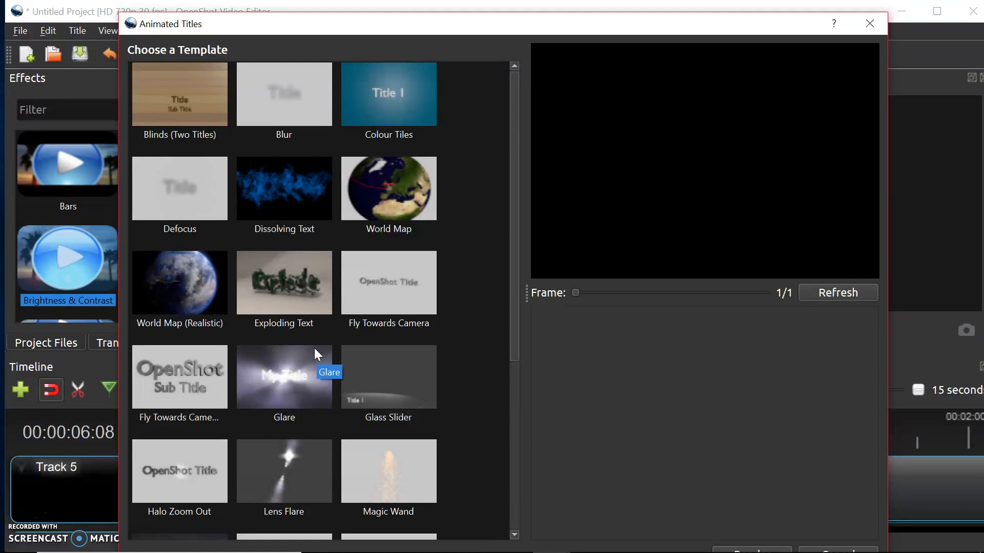
scroll(235, 292, down, 5)
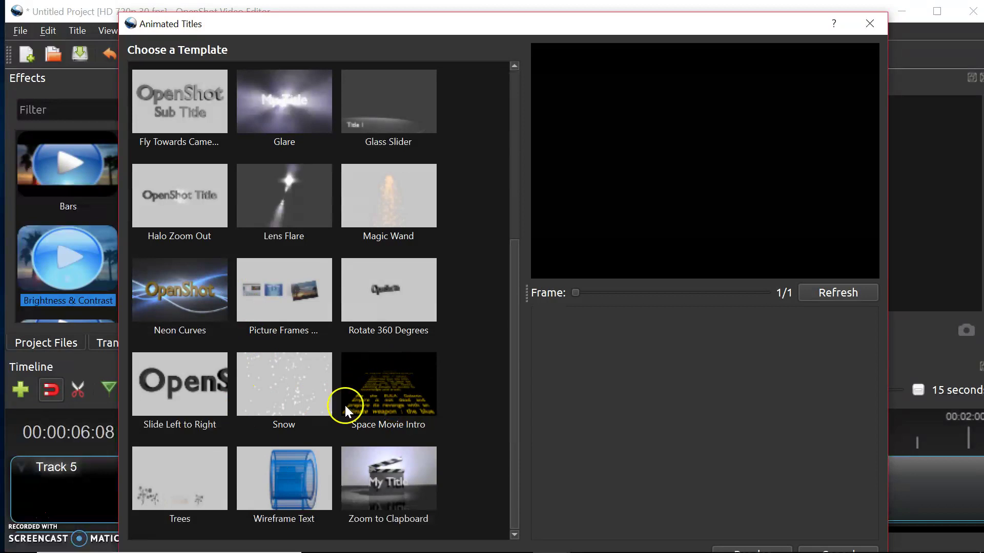
scroll(258, 371, up, 5)
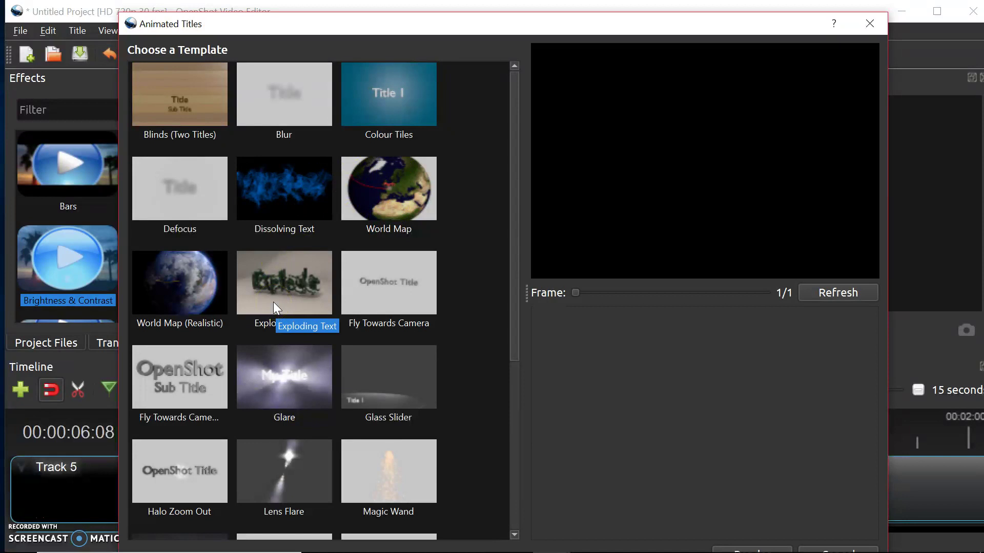
click(191, 108)
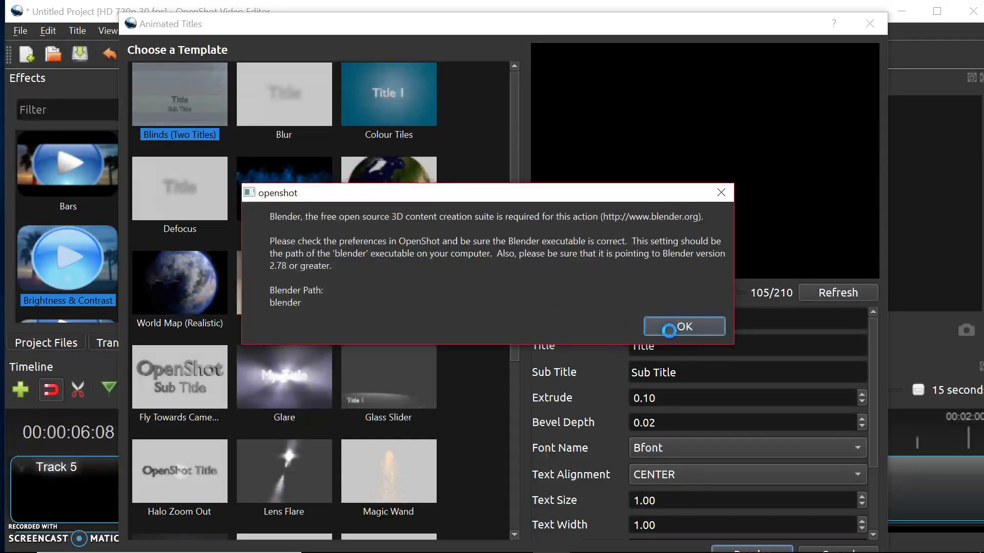
click(670, 328)
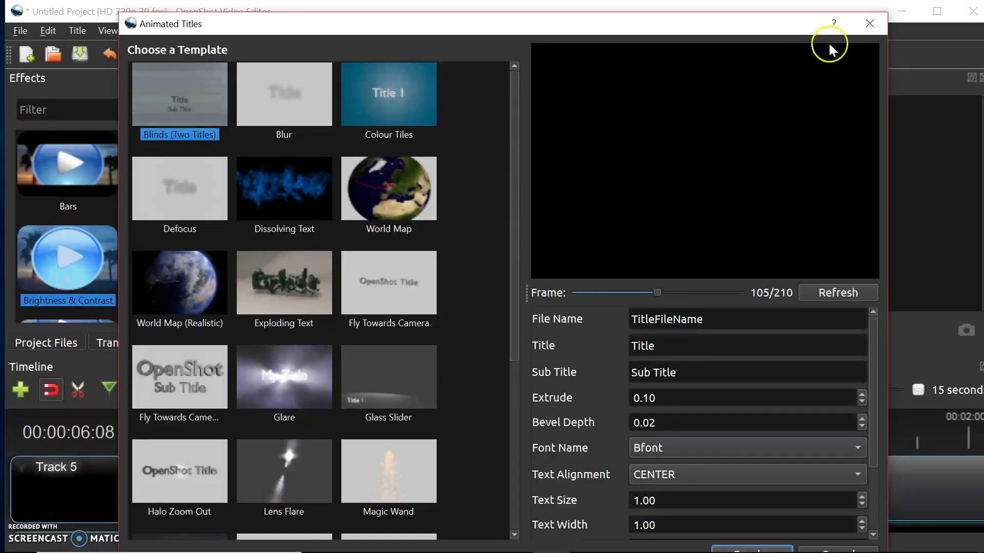
- Close the Animated Titles dialog to return to the main editor
click(869, 25)
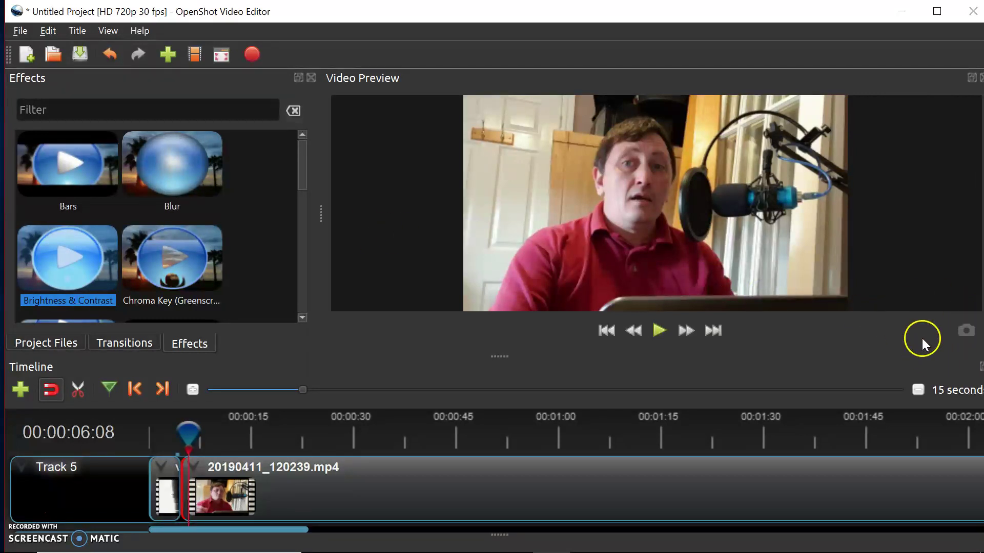
click(966, 333)
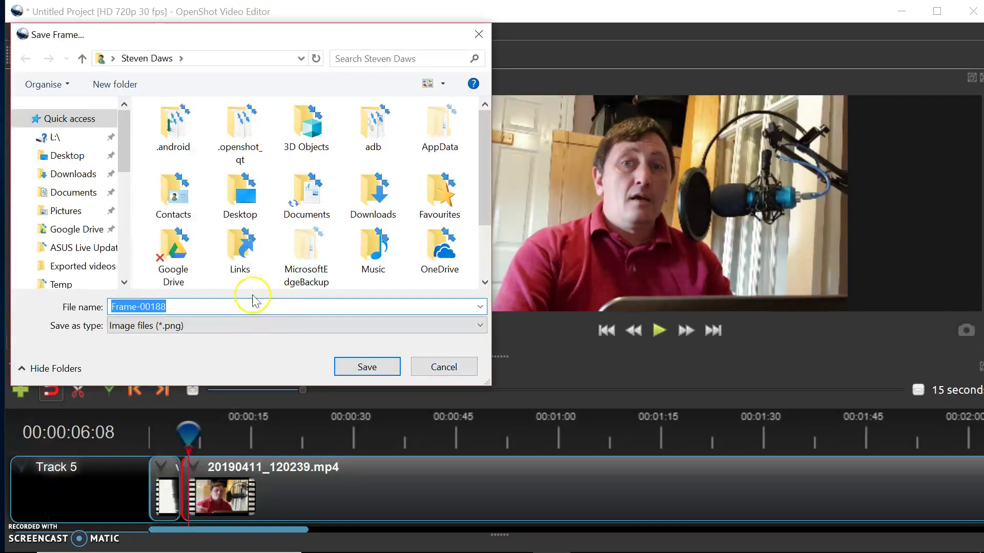
click(439, 368)
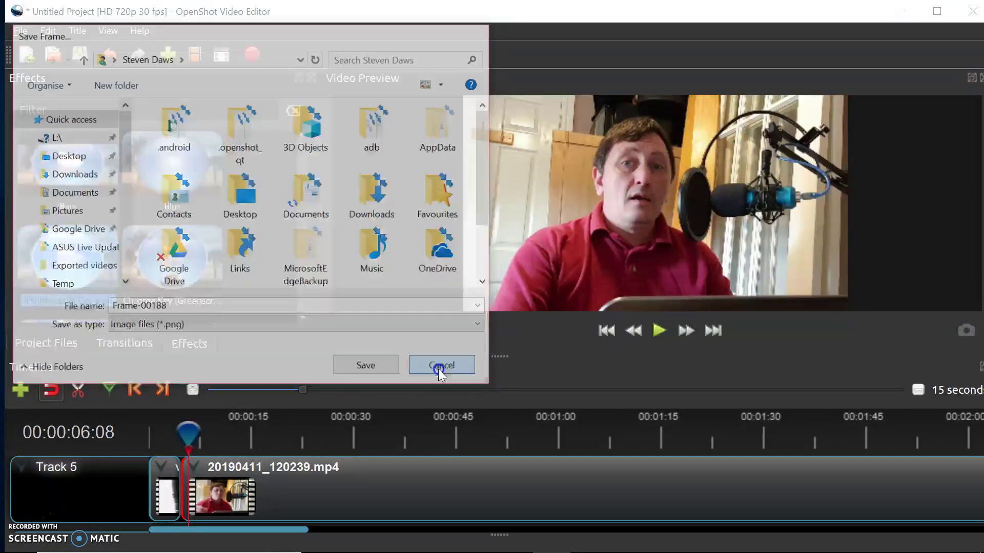